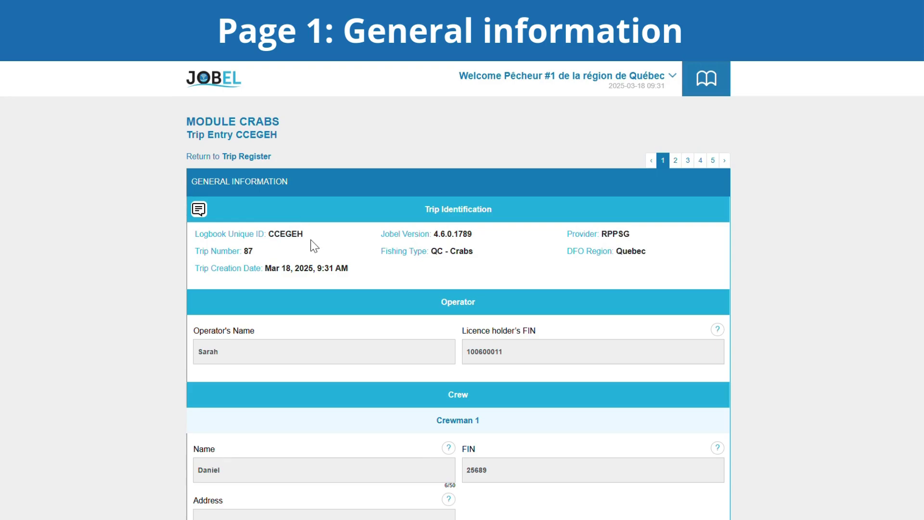
Look over the crew list and vessel VRN 1006011, then answer No under Observer on Board.
scroll(314, 246, down, 7)
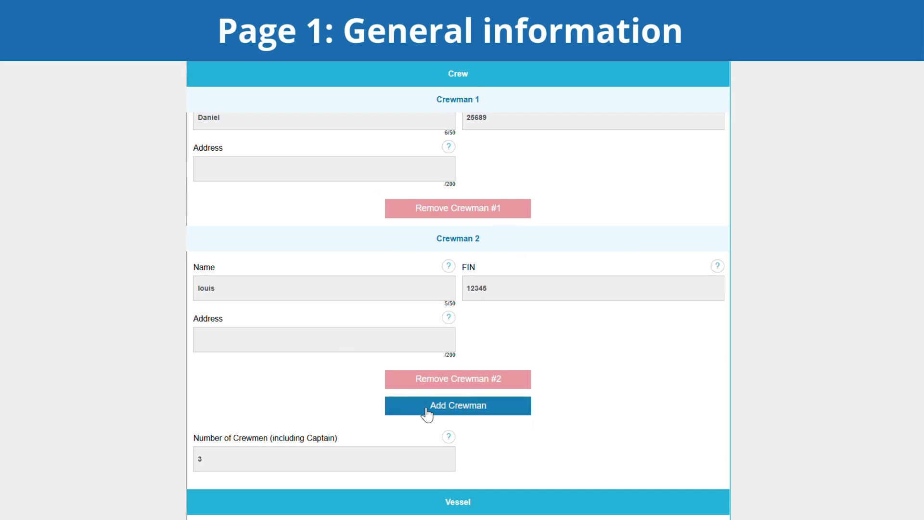
scroll(427, 414, down, 4)
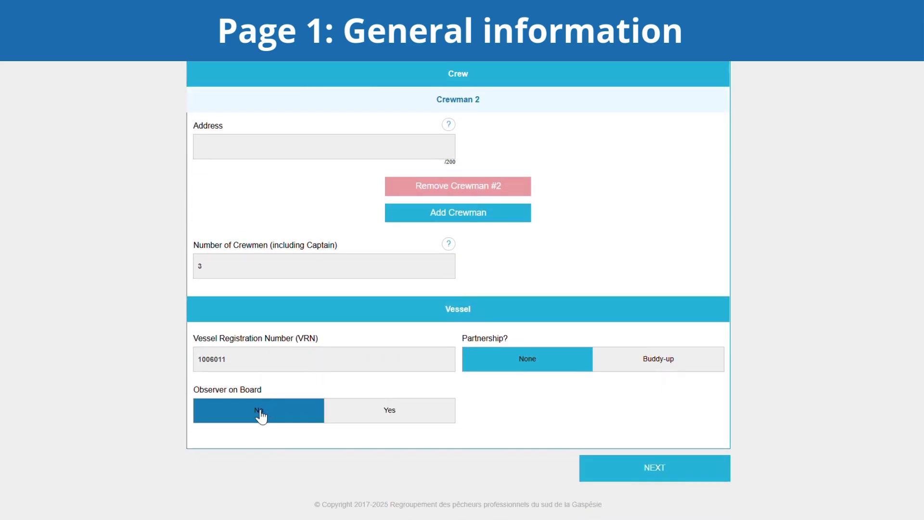
click(278, 419)
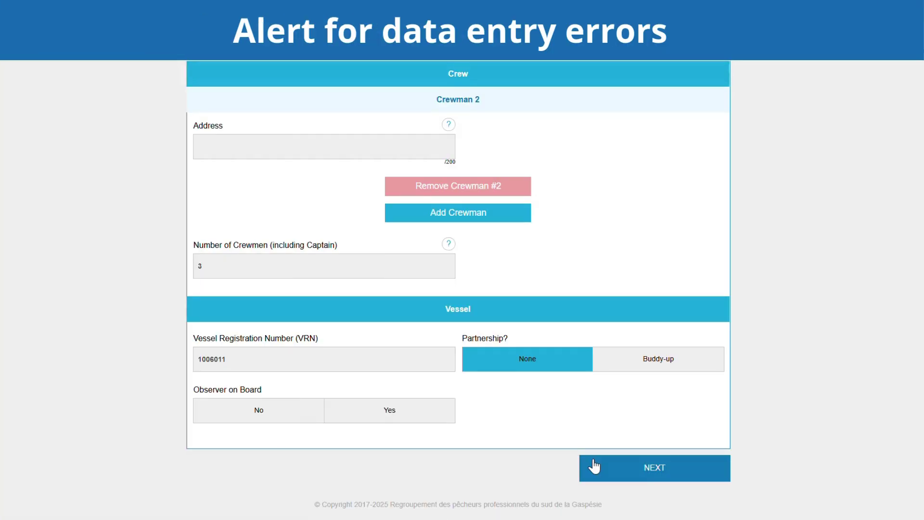
Answer the required Observer on Board question with No and advance to the Departure page.
click(646, 475)
click(310, 422)
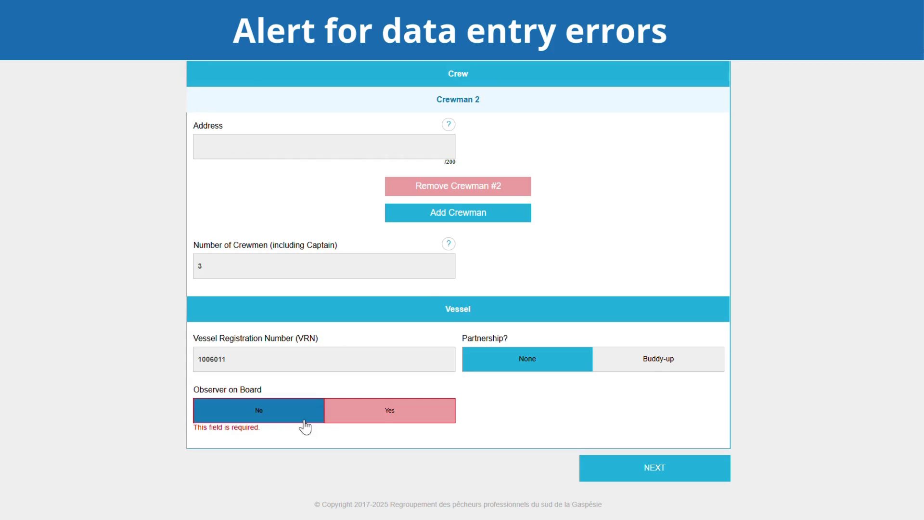
click(649, 469)
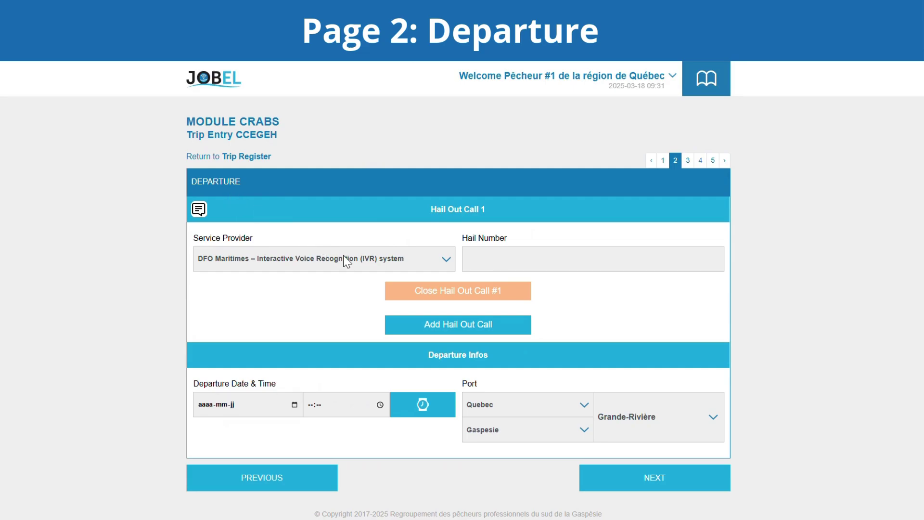
click(496, 267)
text(h)
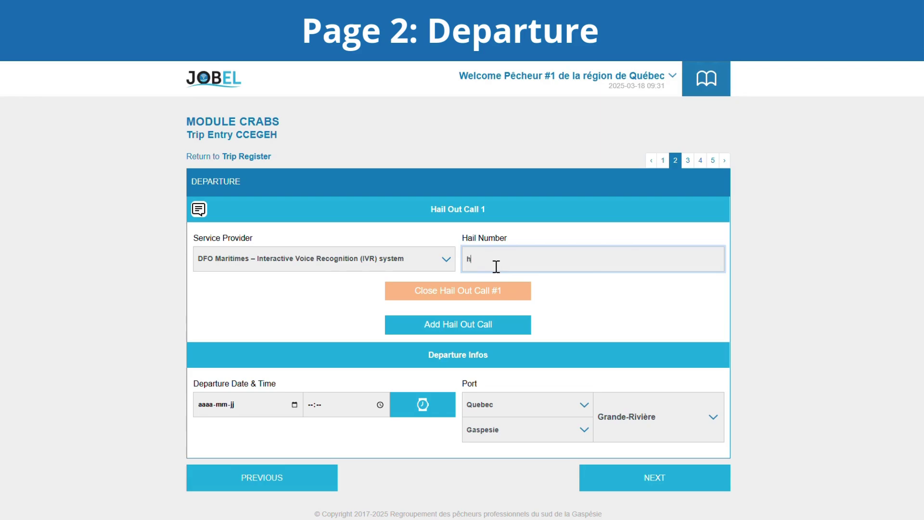
text(gfgfh444)
click(426, 414)
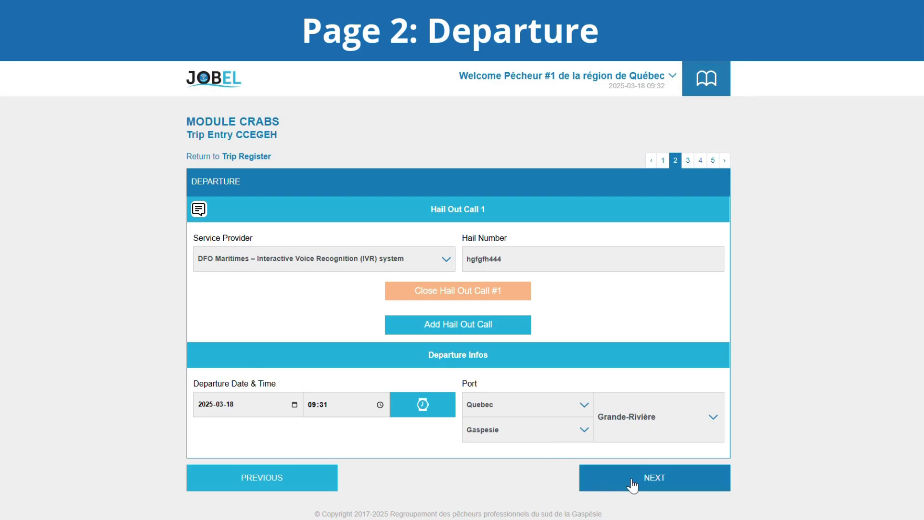
click(611, 486)
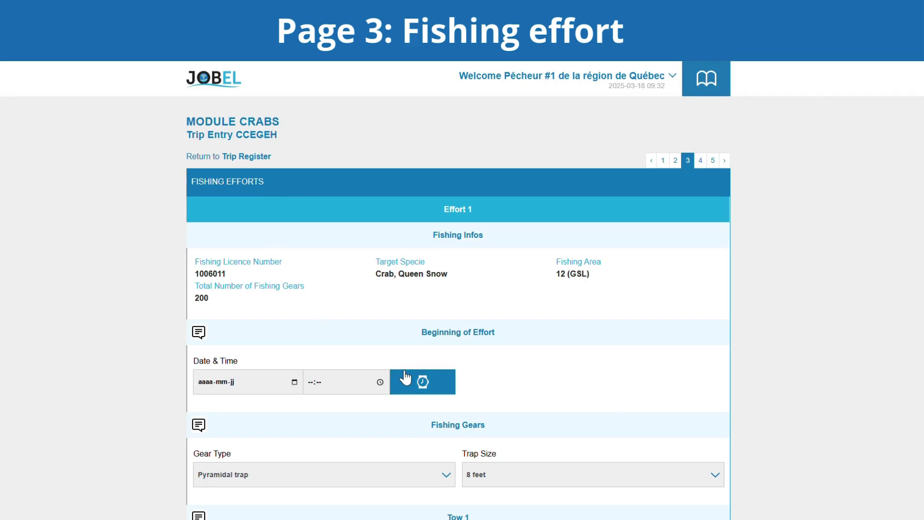
Stamp Effort 1's start and Tow 1's start and end times with GPS positions.
click(423, 384)
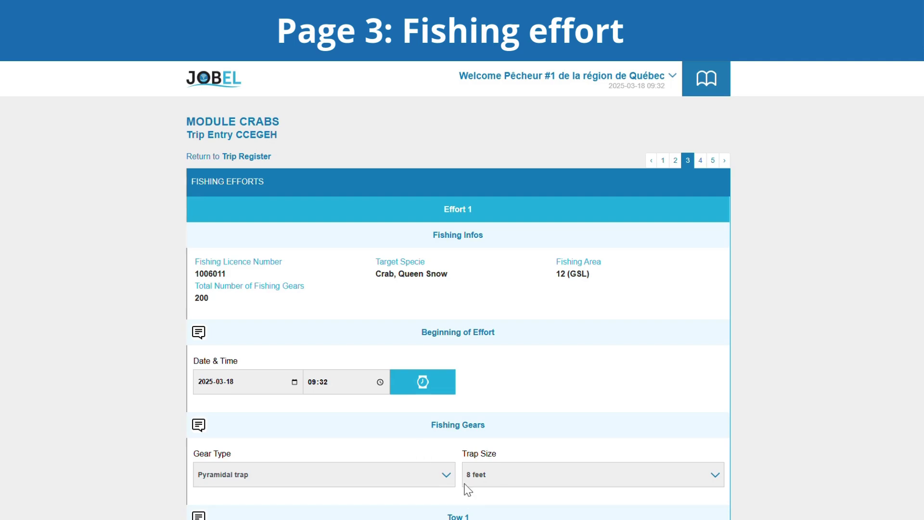
scroll(473, 483, down, 4)
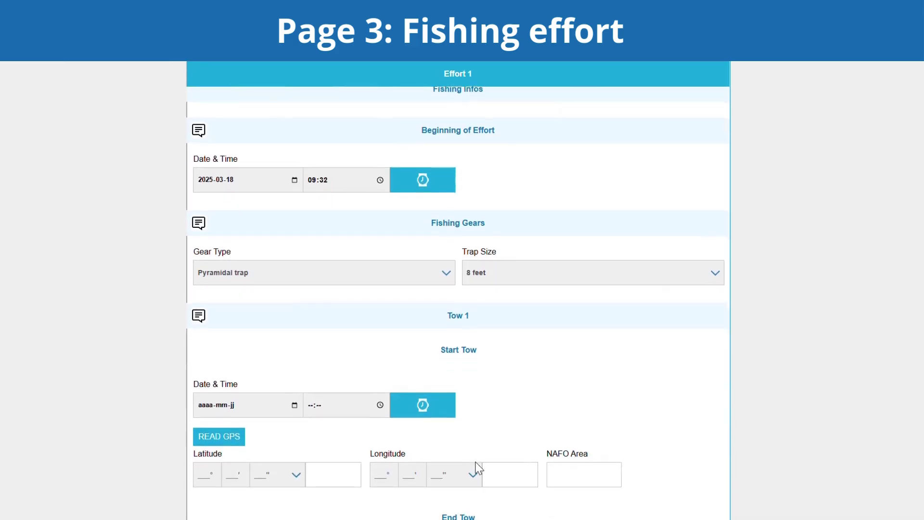
scroll(478, 464, down, 4)
scroll(478, 385, up, 1)
click(426, 260)
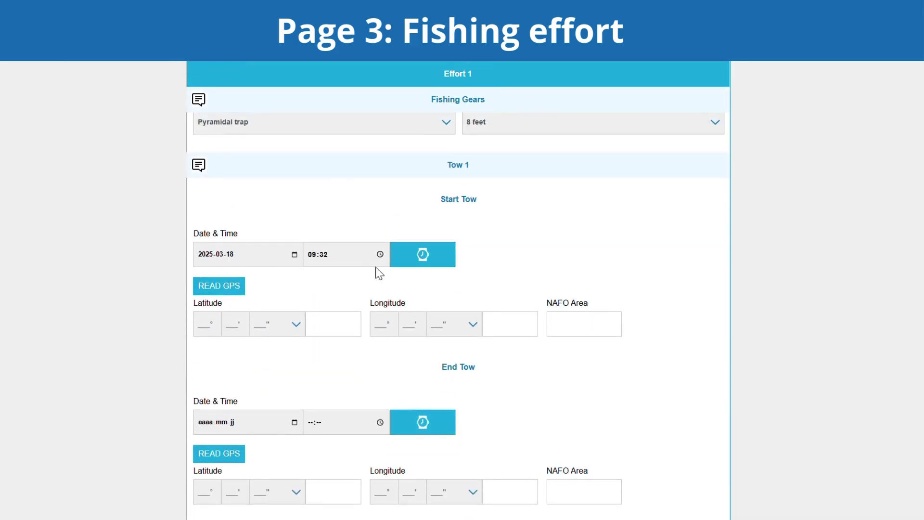
click(235, 288)
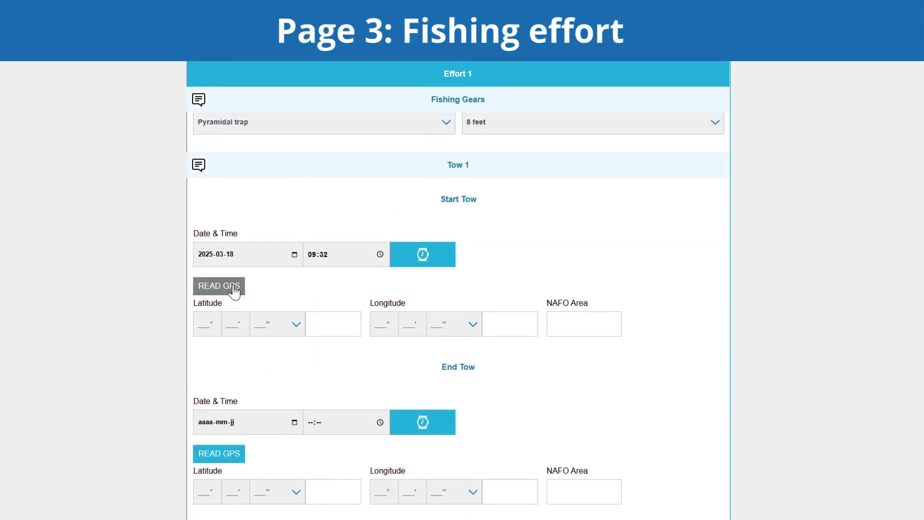
click(420, 420)
click(223, 453)
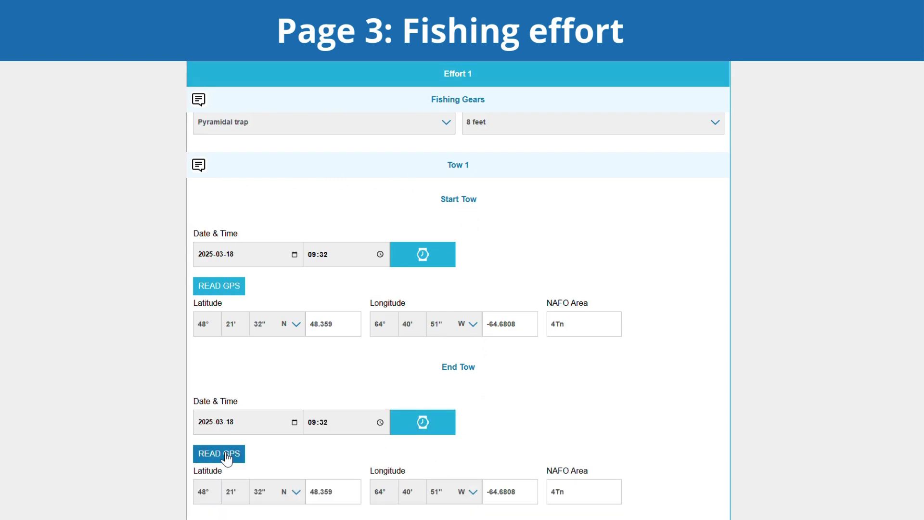
Record a 1-day soak, 75 gears hauled and 20 m average depth.
scroll(533, 501, down, 3)
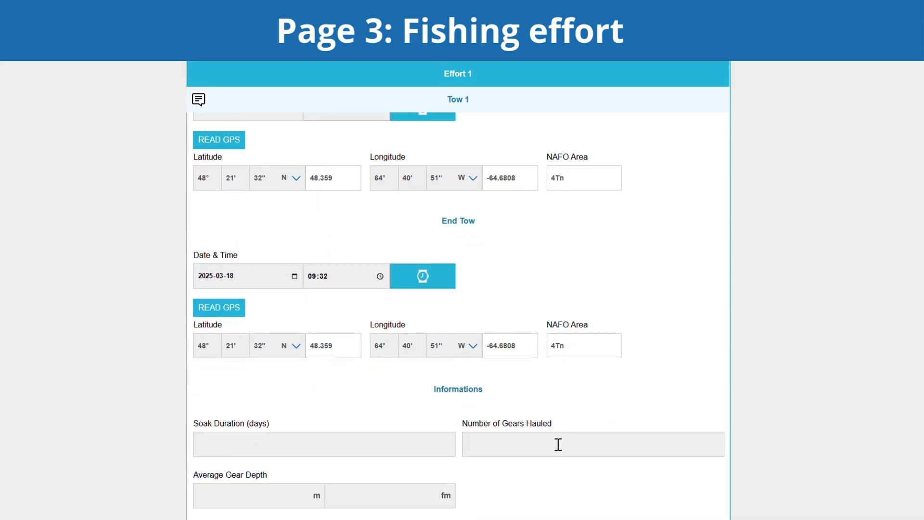
click(398, 452)
text(1)
click(510, 452)
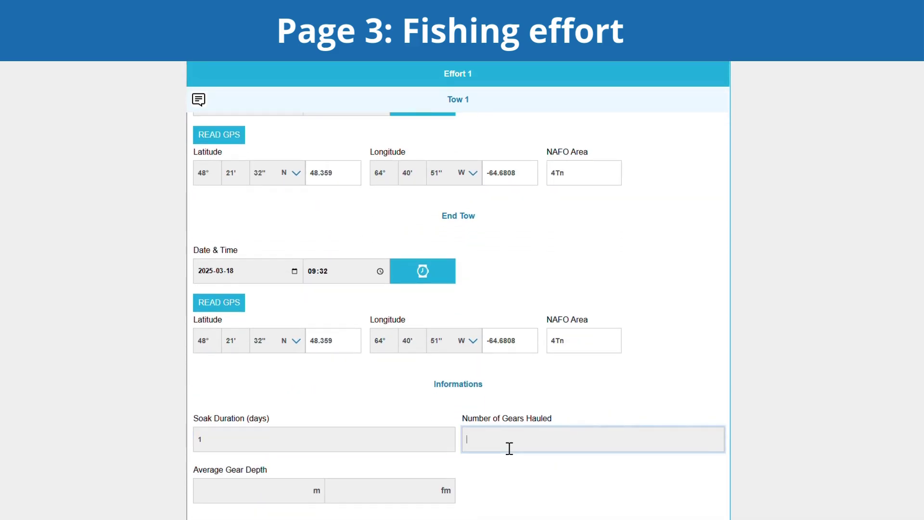
text(75)
click(298, 495)
text(2)
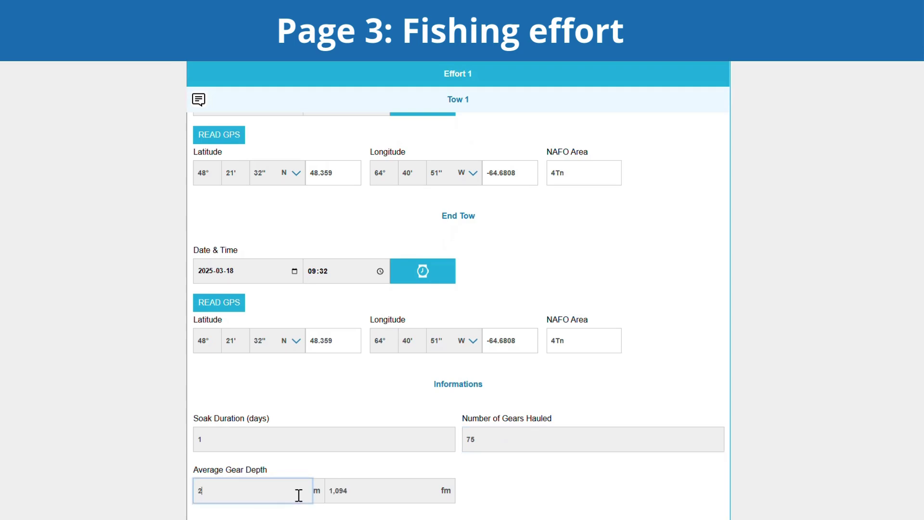
text(0)
Enter 350 lb estimated kept crab weight and 10 crab discarded.
scroll(524, 472, down, 5)
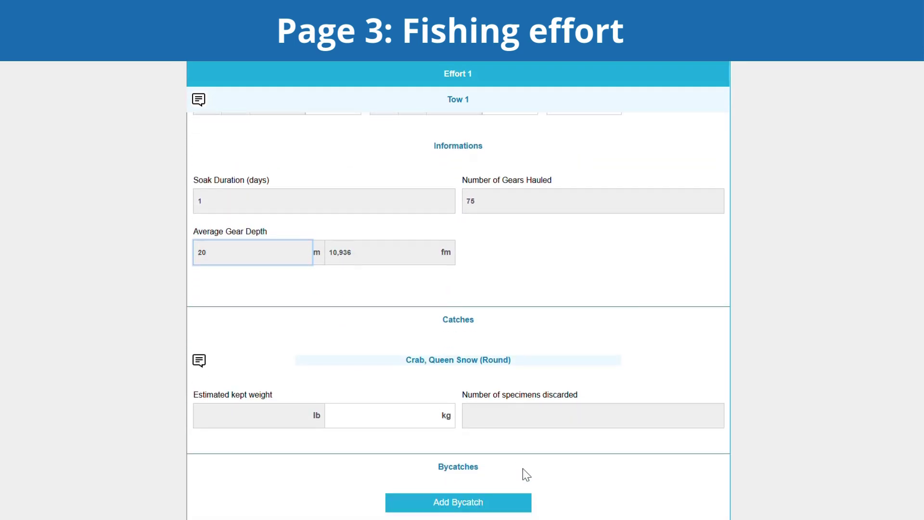
click(306, 410)
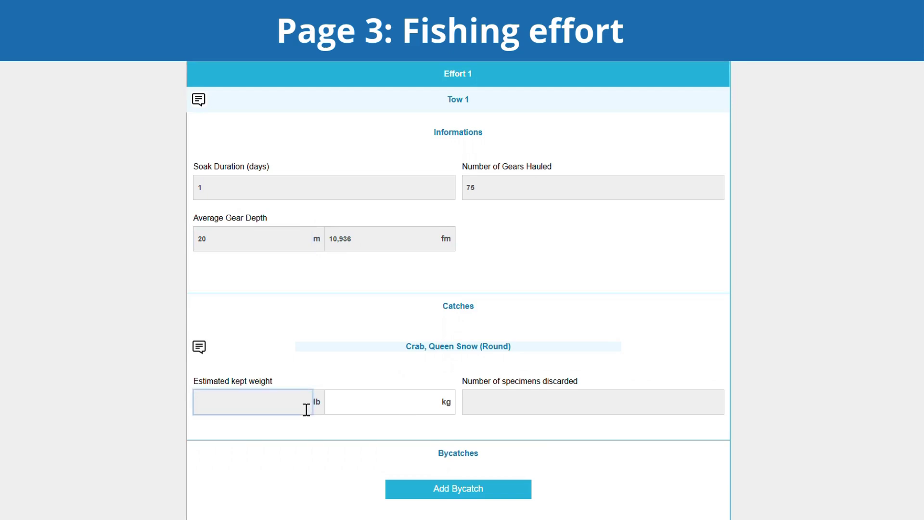
text(350)
click(493, 409)
text(10)
scroll(498, 414, down, 3)
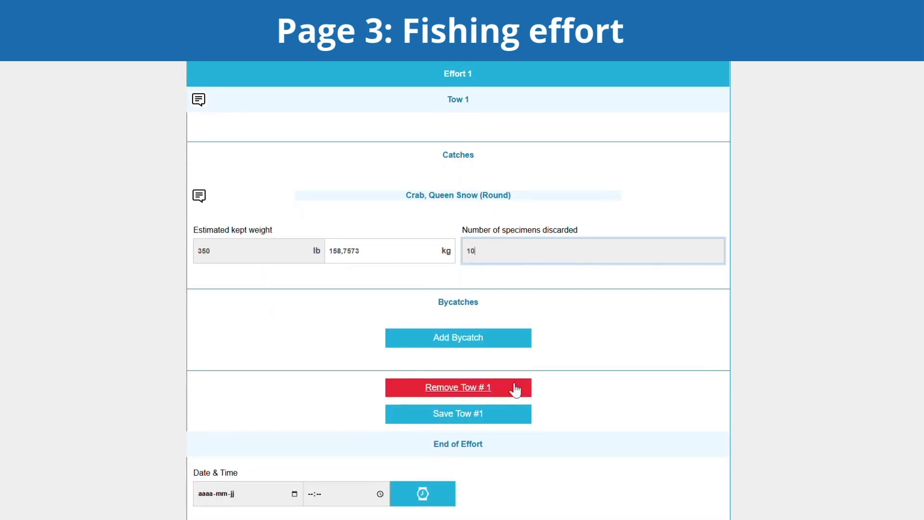
Add a White Hake bycatch entry with 2 discarded, then remove it.
click(466, 346)
click(447, 378)
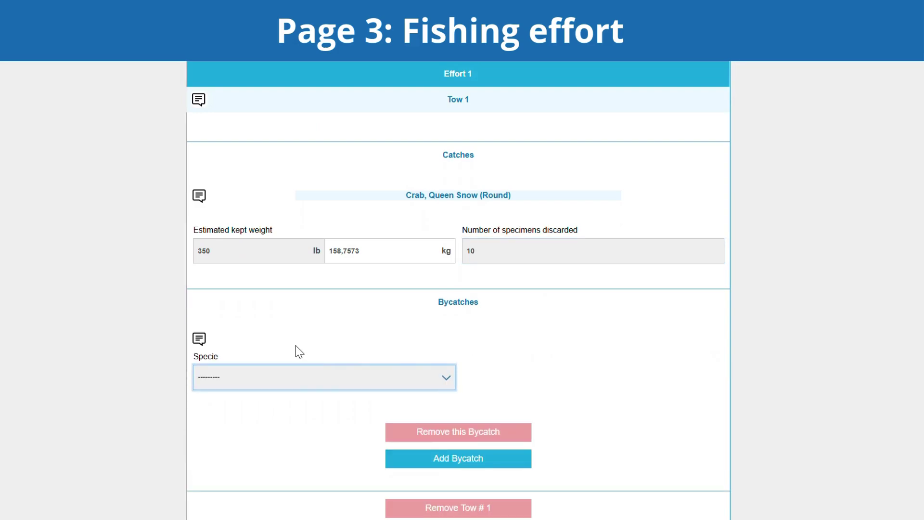
click(227, 319)
click(382, 434)
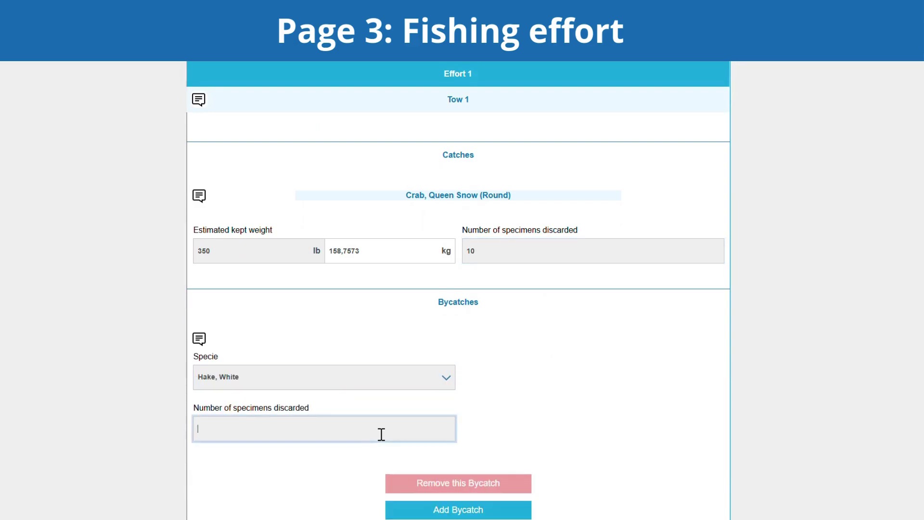
text(2)
scroll(534, 438, down, 2)
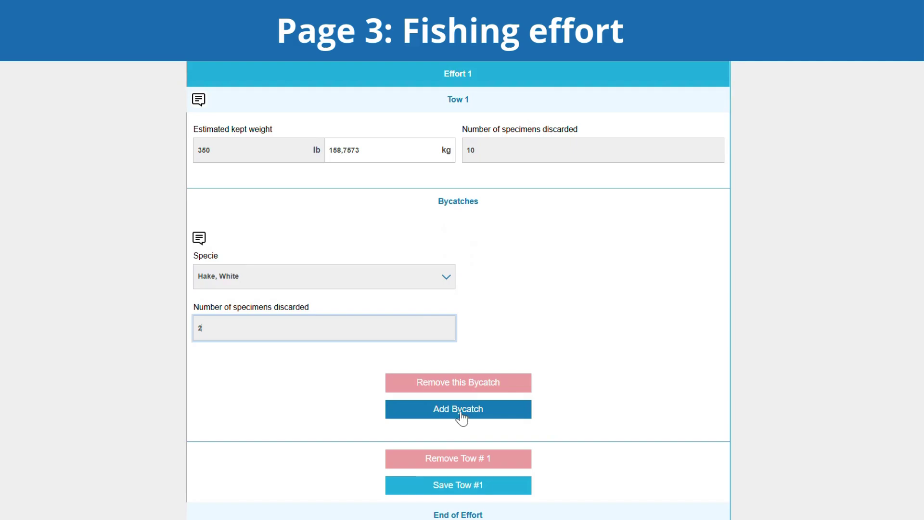
click(458, 389)
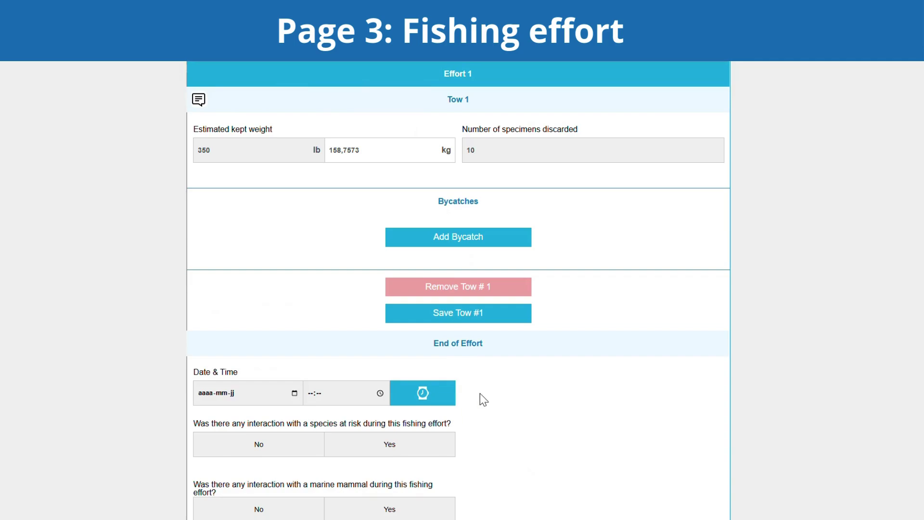
Stamp the effort end at 09:32 and answer No to the end-of-effort questions.
click(426, 396)
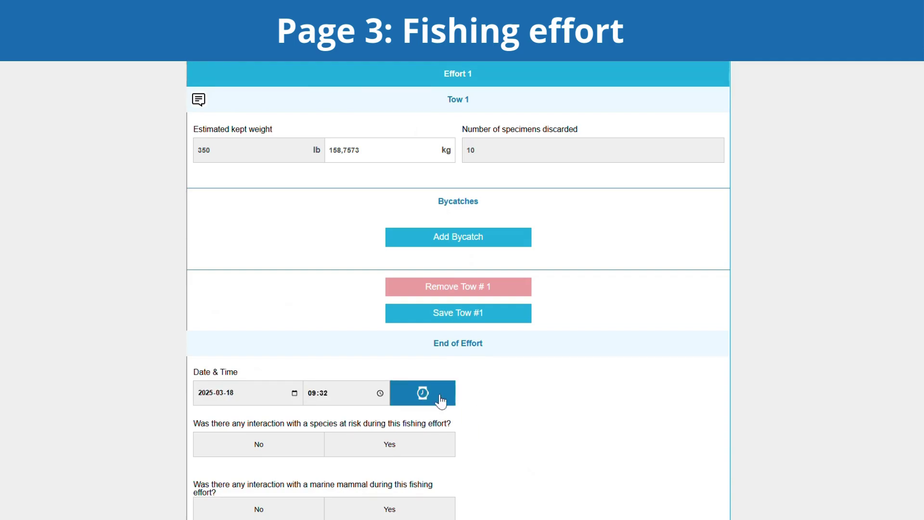
scroll(525, 408, down, 4)
click(291, 248)
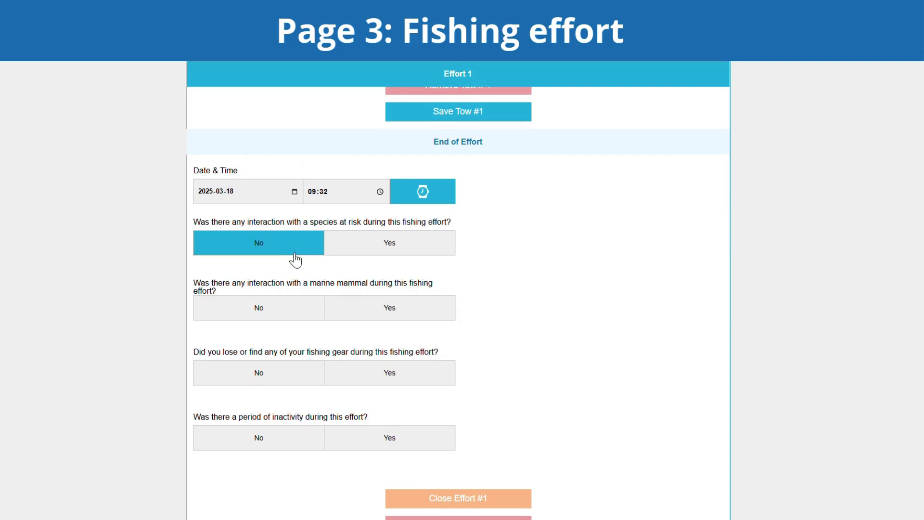
click(283, 315)
click(277, 368)
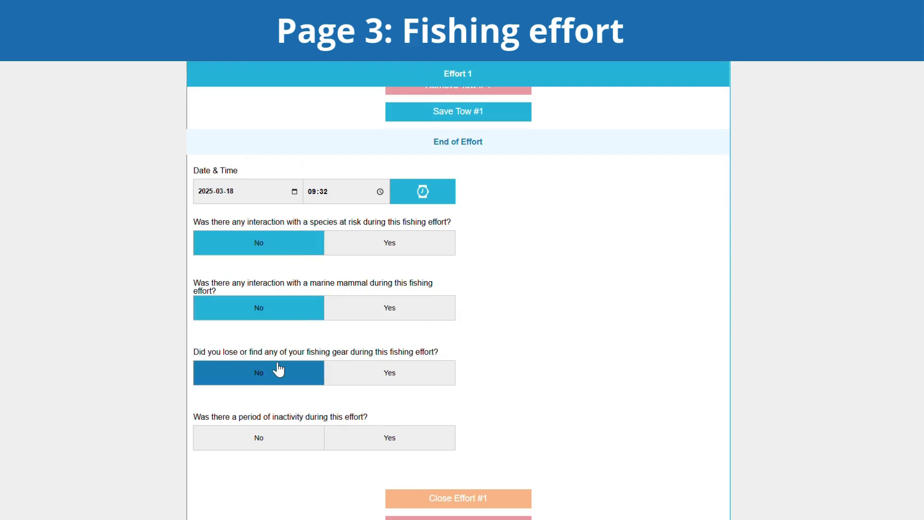
click(277, 439)
Switch the lost/found gear answer from Yes back to No and continue to Baits.
click(394, 384)
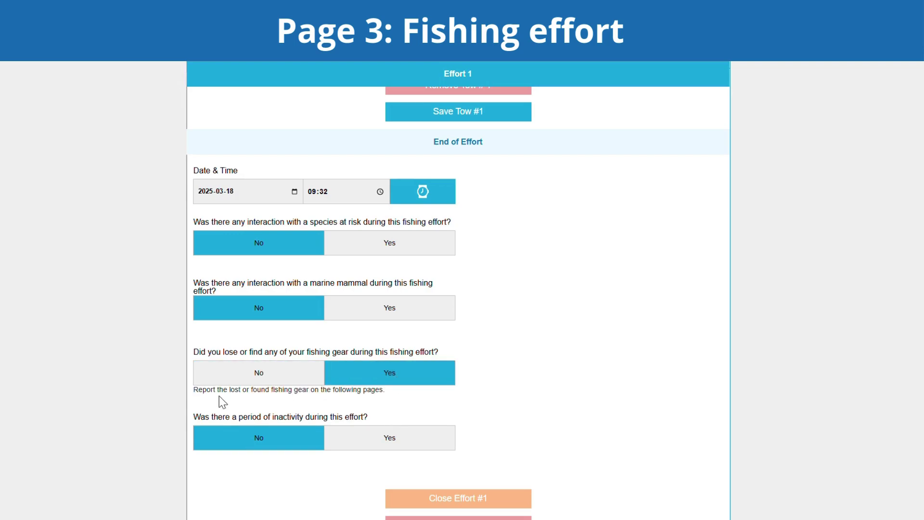
click(322, 383)
click(248, 385)
click(367, 391)
scroll(591, 428, down, 3)
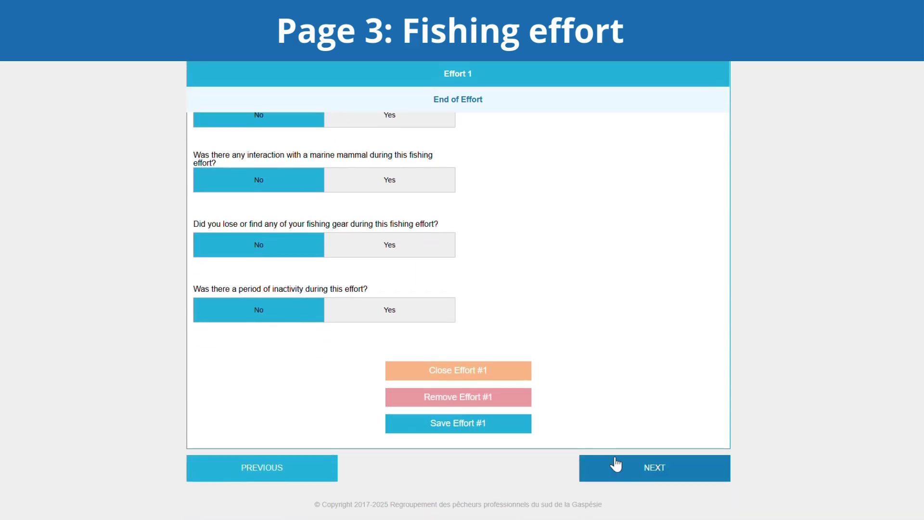
click(615, 474)
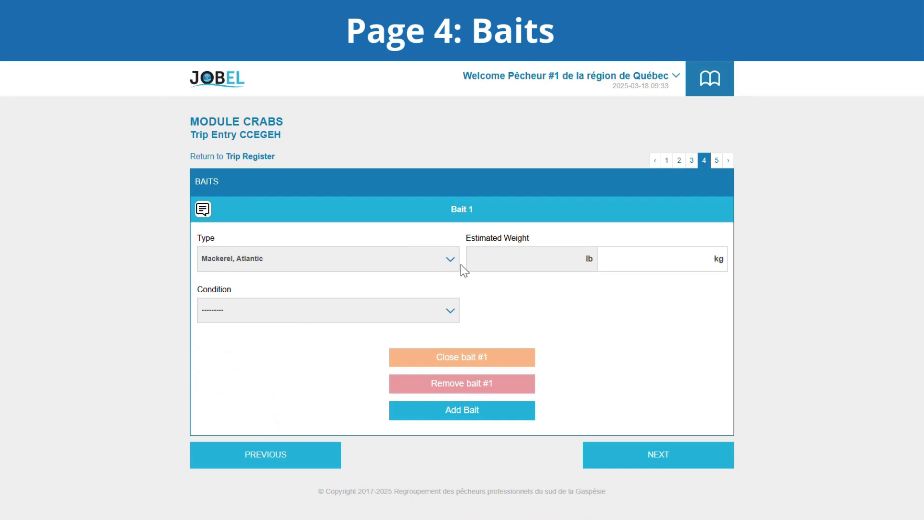
Set Bait 1 to 100 lb with condition Fresh.
click(502, 269)
text(100)
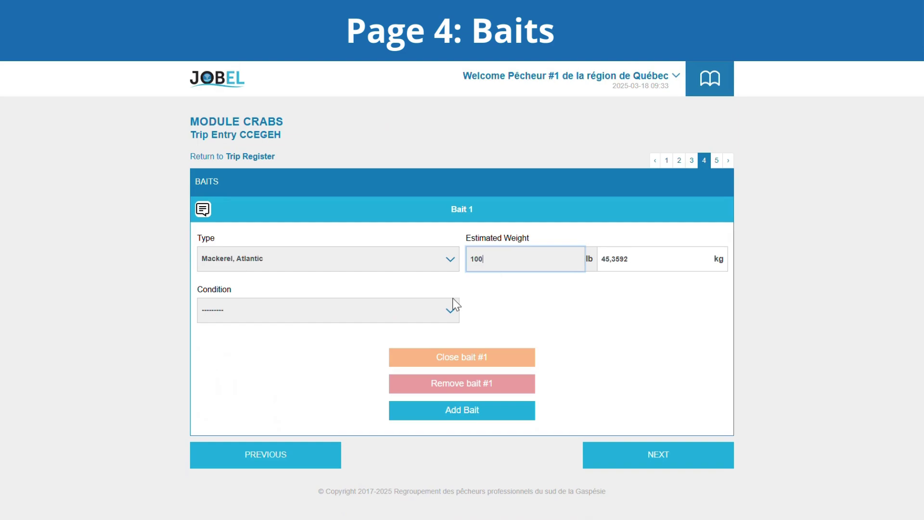
click(429, 313)
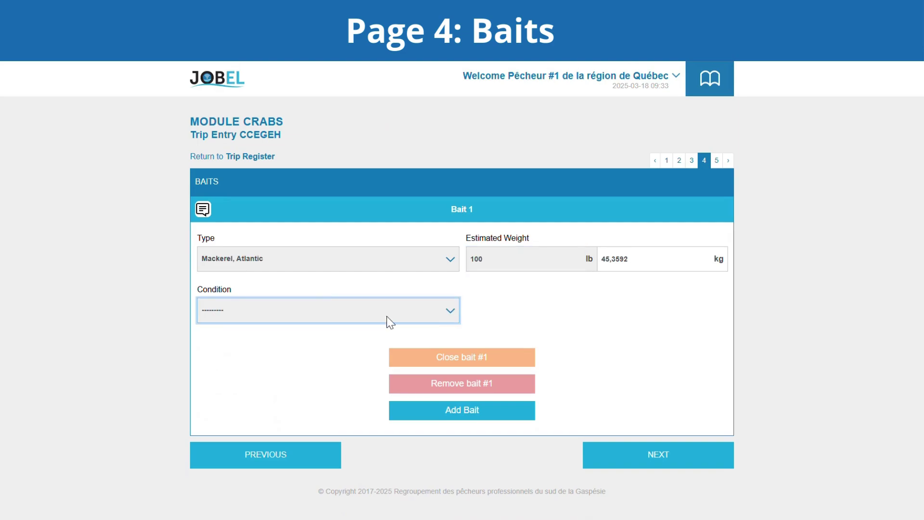
click(318, 344)
Add a second bait of 10 lb Crab, Red, remove it, and continue to Arrival.
click(446, 418)
scroll(440, 419, down, 1)
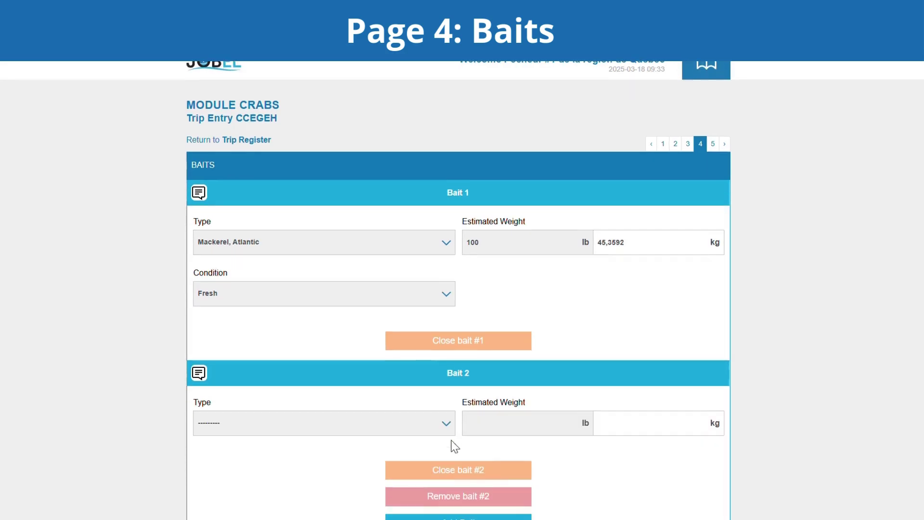
click(446, 393)
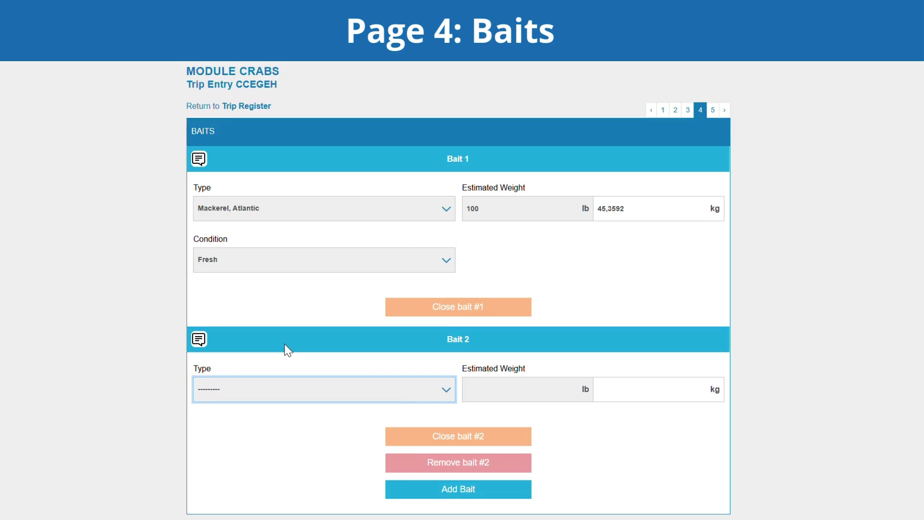
click(286, 344)
click(497, 395)
text(10)
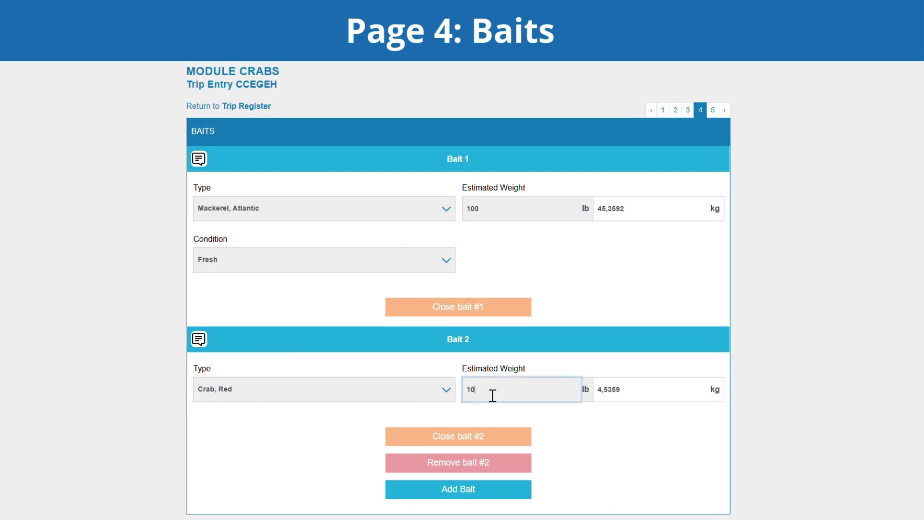
scroll(593, 433, down, 2)
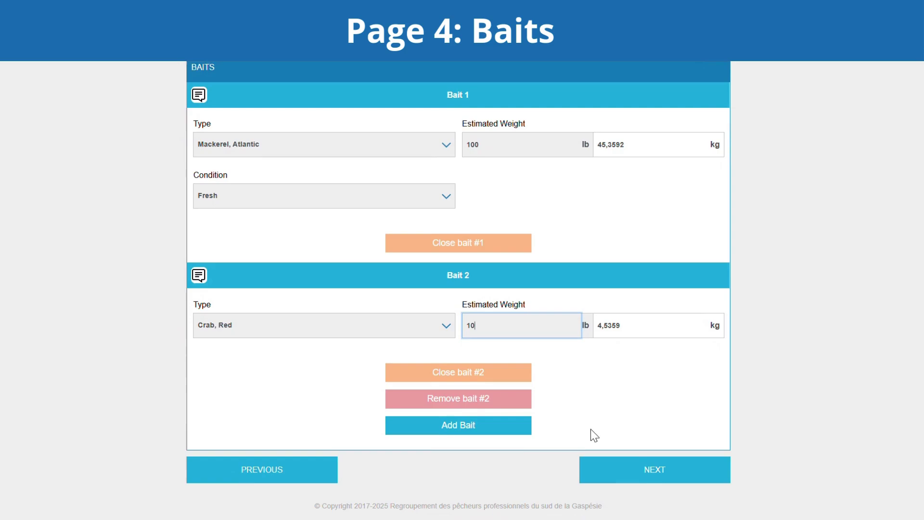
click(470, 404)
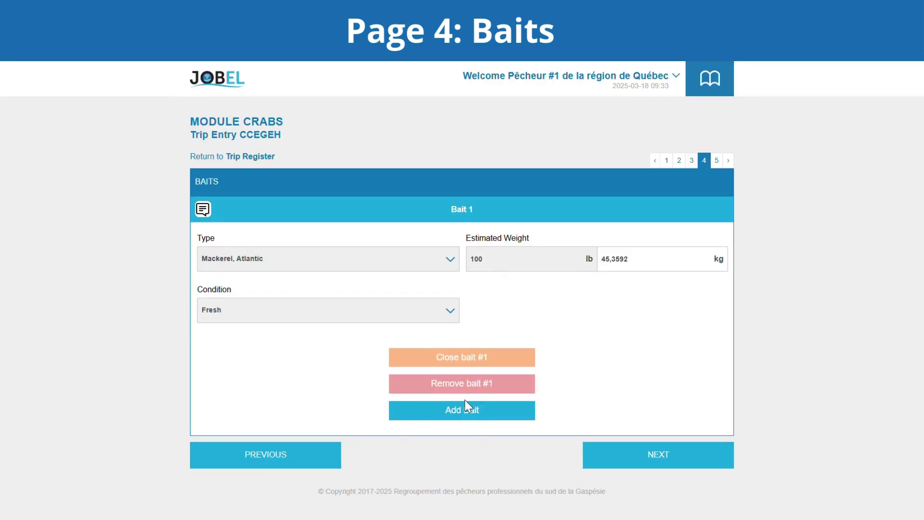
click(625, 464)
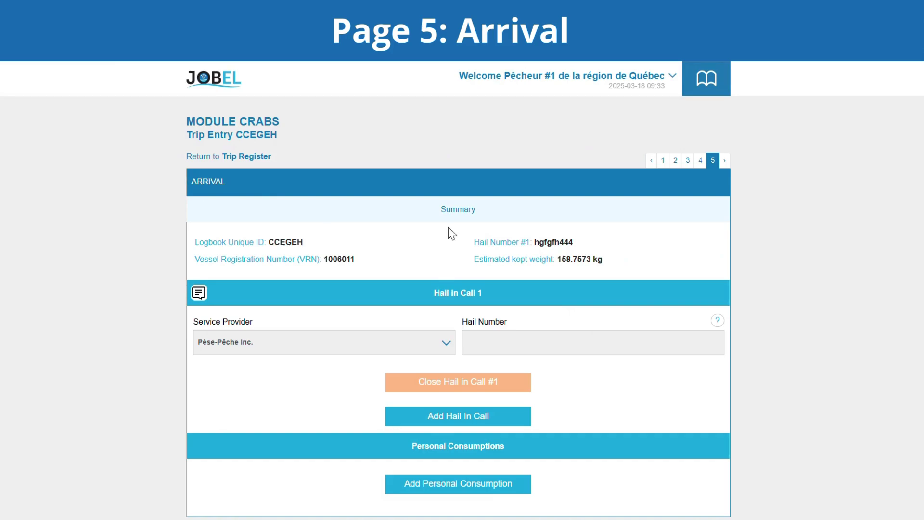
Enter hail-in number bedsg5545 on the Arrival page.
click(495, 352)
text(b)
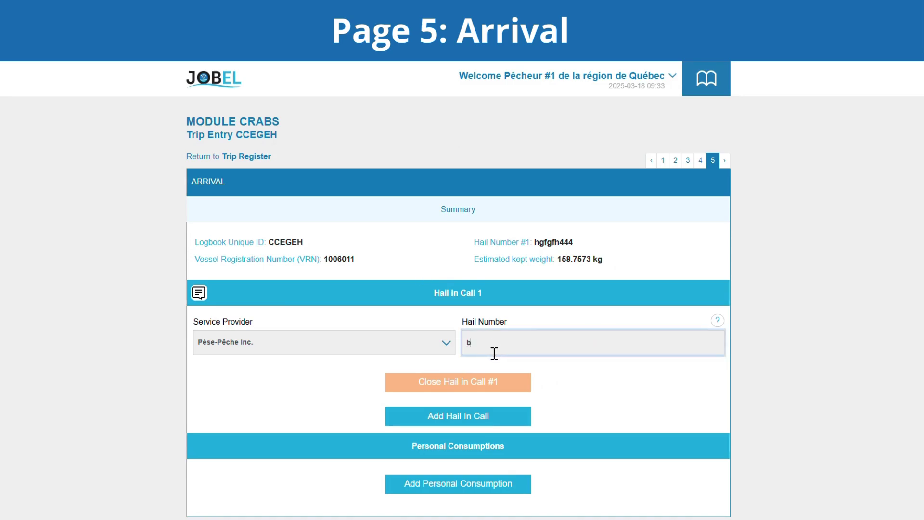
text(edsg5545)
scroll(362, 404, down, 2)
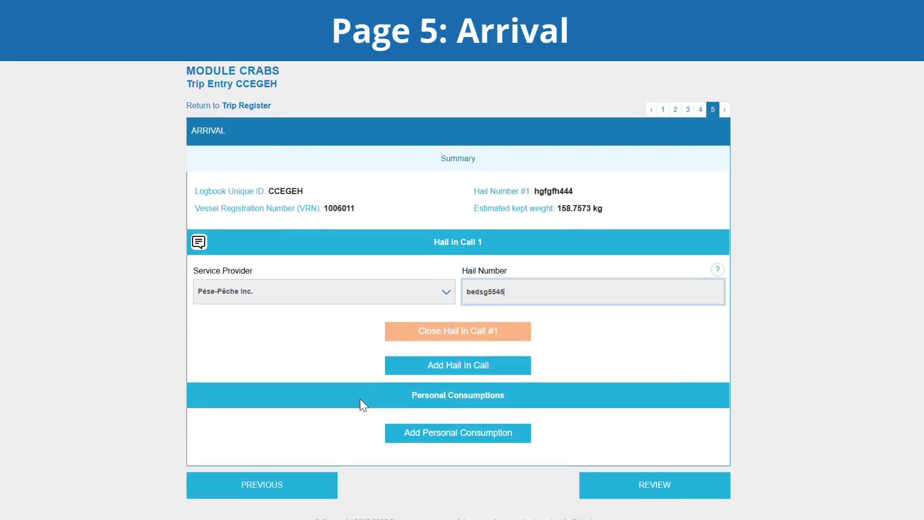
Add Personal Consumption 1: 20 lb of Crab, Queen Snow with foreseen usage Discard.
click(393, 424)
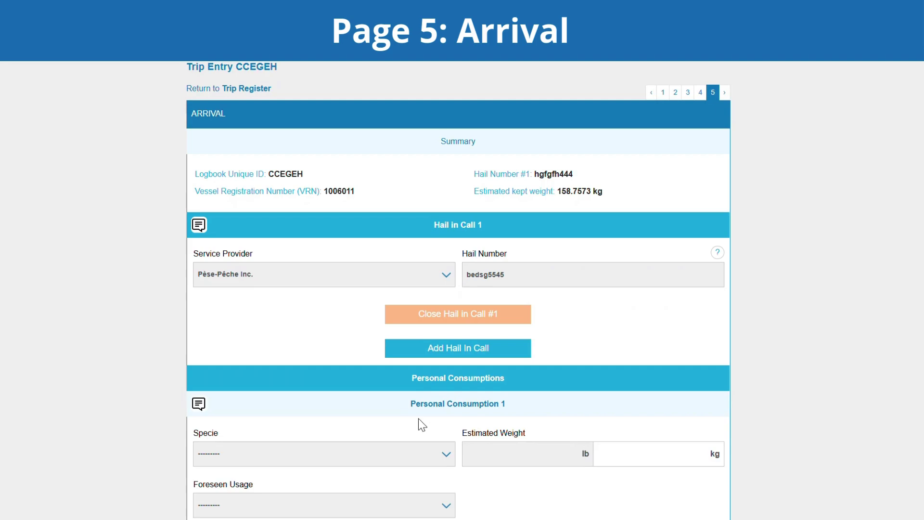
scroll(419, 423, down, 4)
click(445, 304)
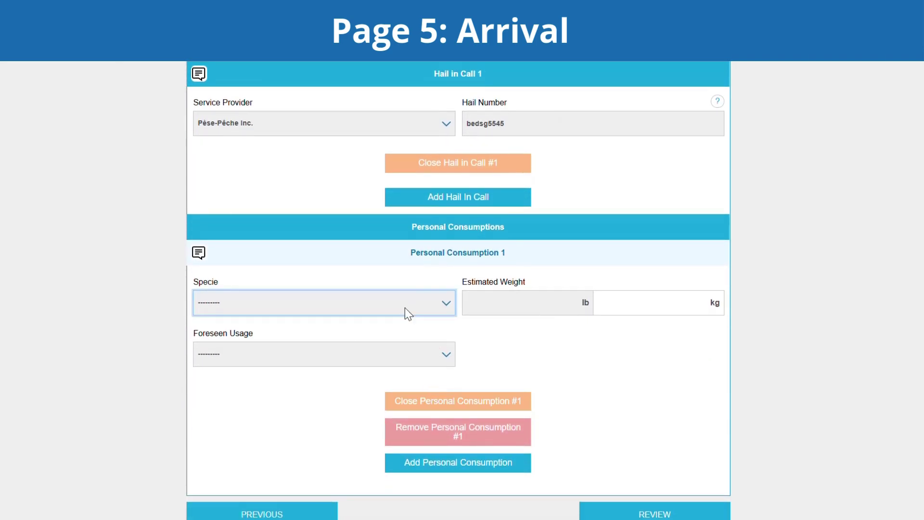
click(349, 339)
click(478, 315)
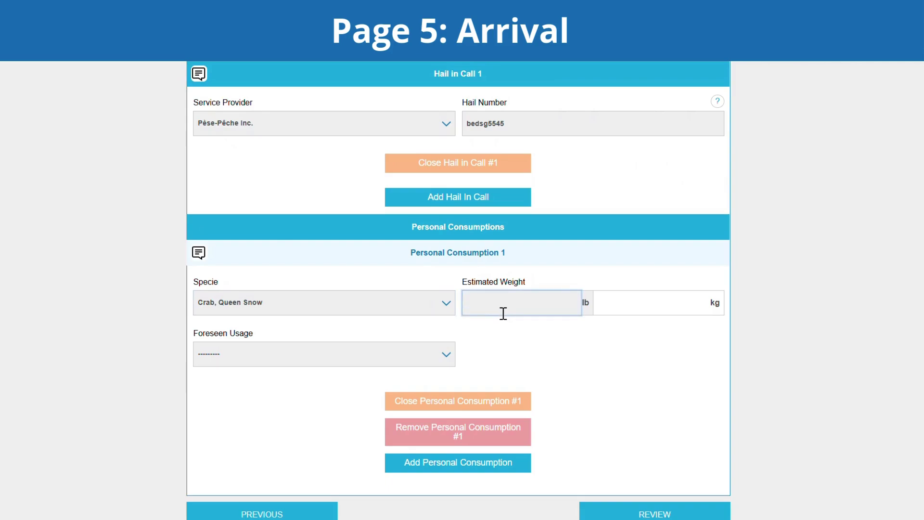
text(20)
key(Tab)
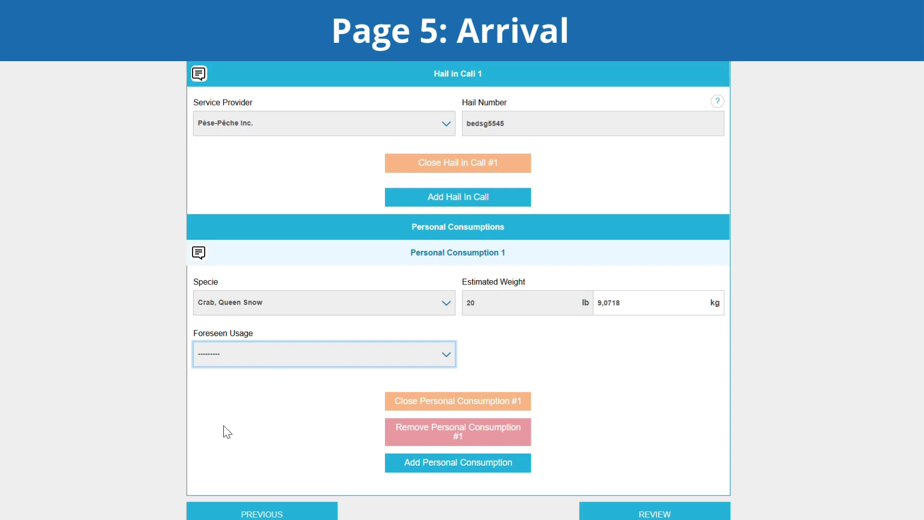
key(Down)
scroll(665, 435, down, 1)
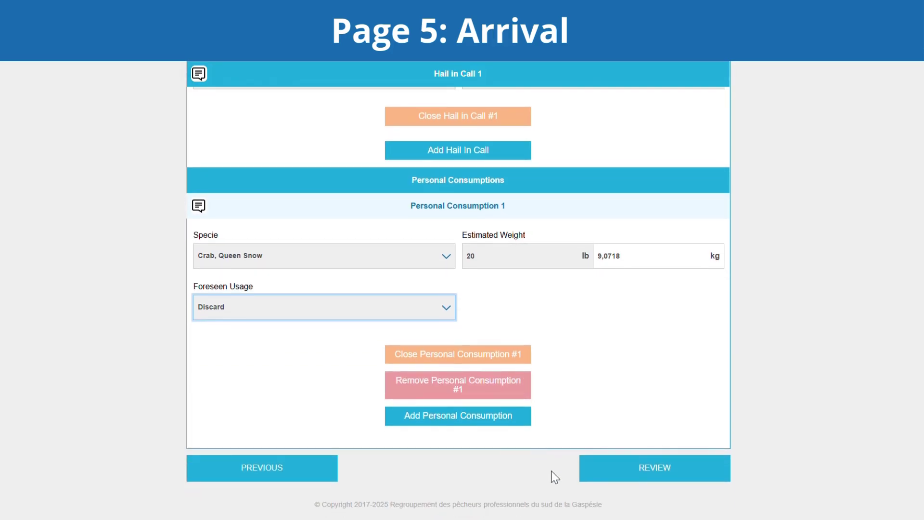
Review trip CCEGEH's data down to the Catch Summary, then reopen it with Edit Trip.
click(645, 474)
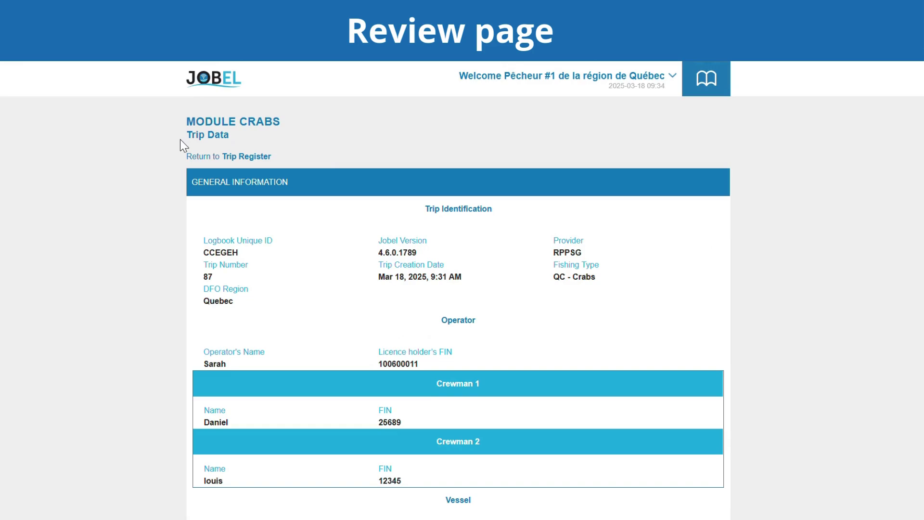
scroll(592, 375, down, 5)
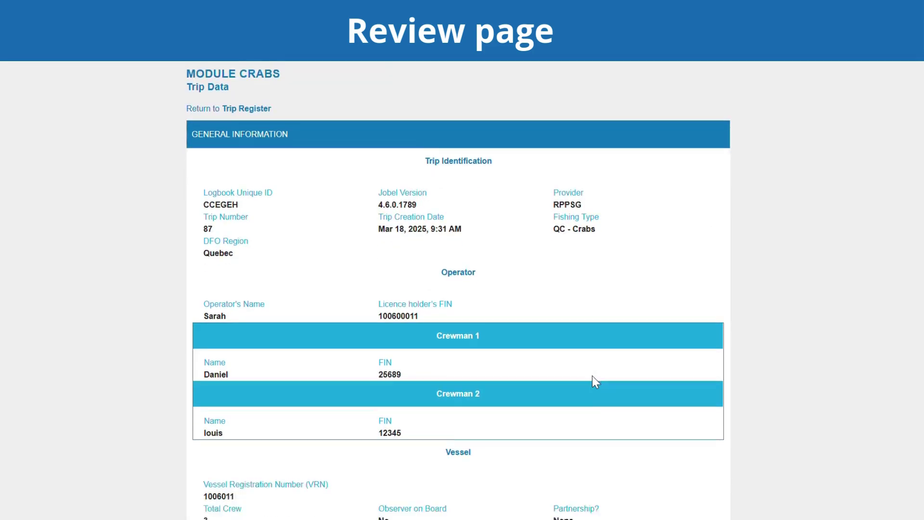
scroll(592, 374, down, 8)
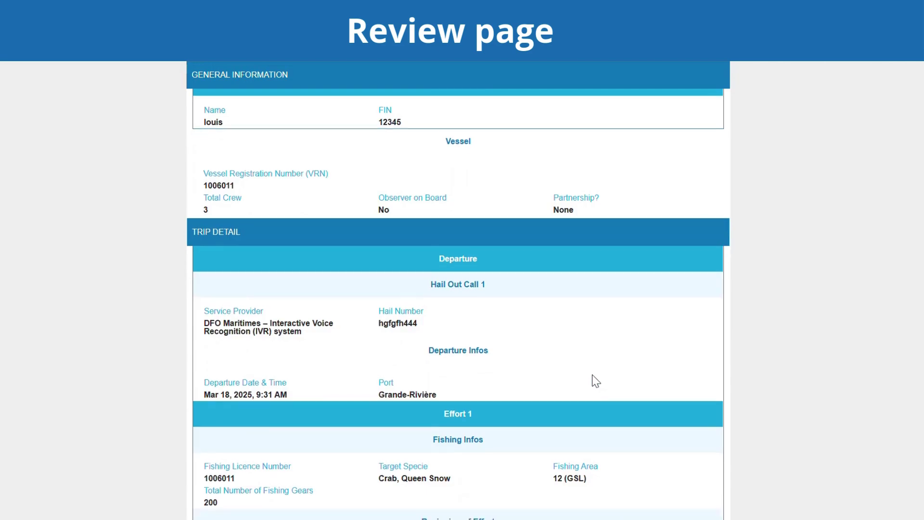
scroll(592, 375, down, 5)
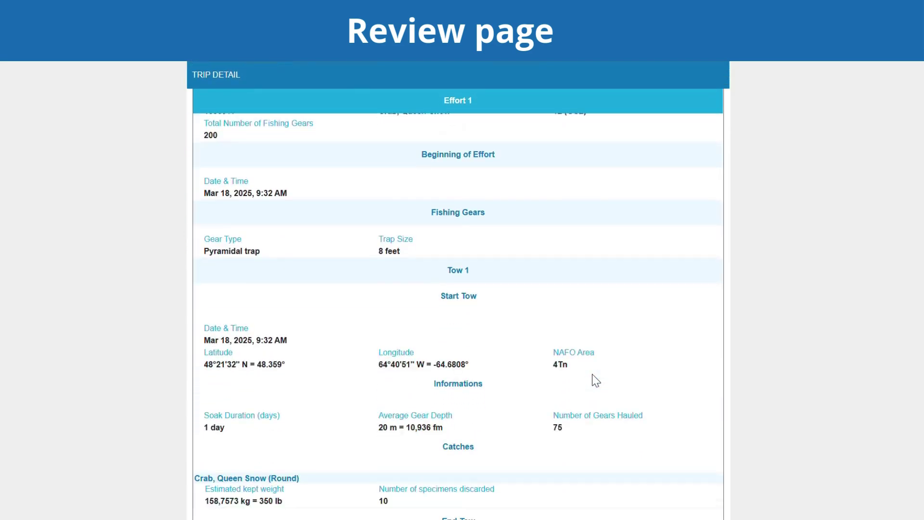
scroll(592, 374, down, 11)
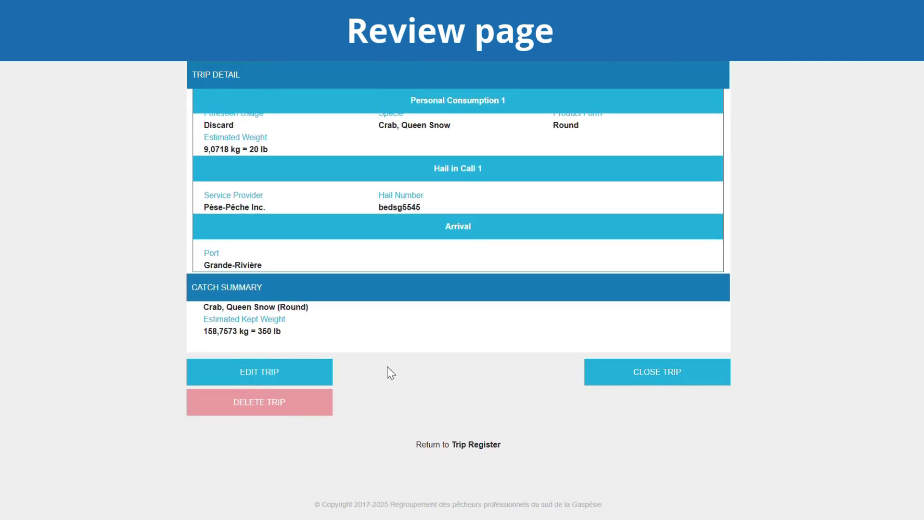
click(308, 374)
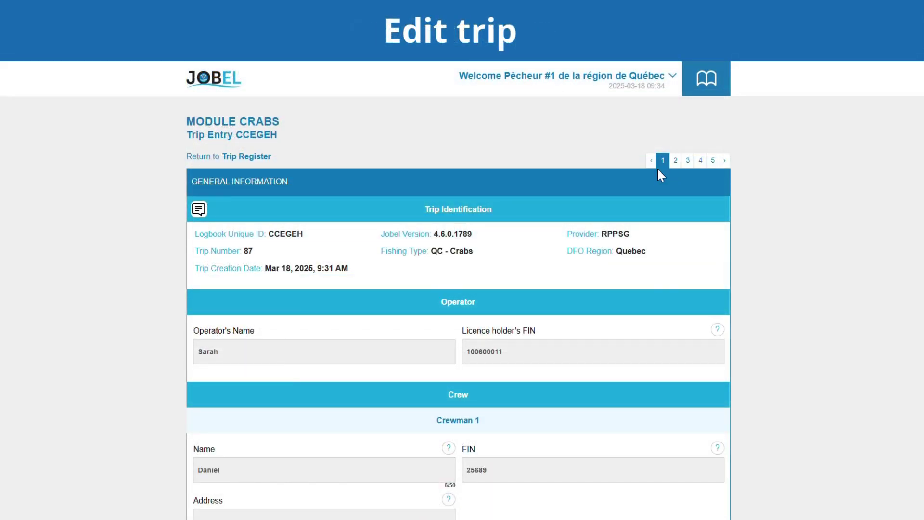
Go to Fishing Efforts and change Tow 1's estimated kept weight from 350 to 450 lb.
scroll(661, 319, down, 3)
scroll(647, 337, down, 5)
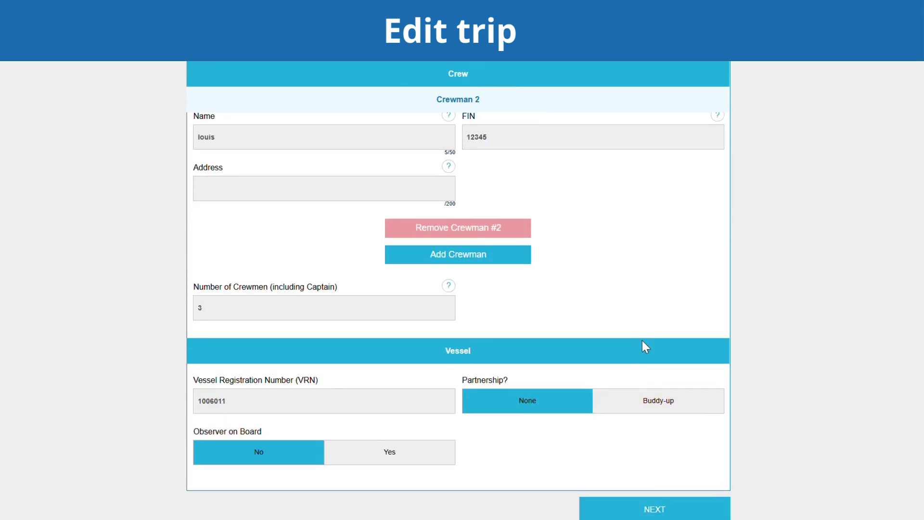
click(657, 478)
click(657, 478)
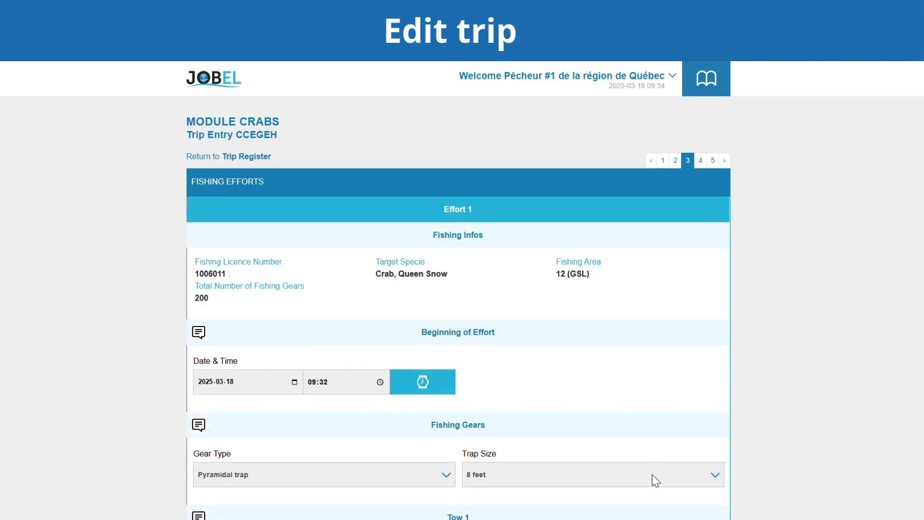
scroll(554, 440, down, 3)
scroll(555, 440, down, 8)
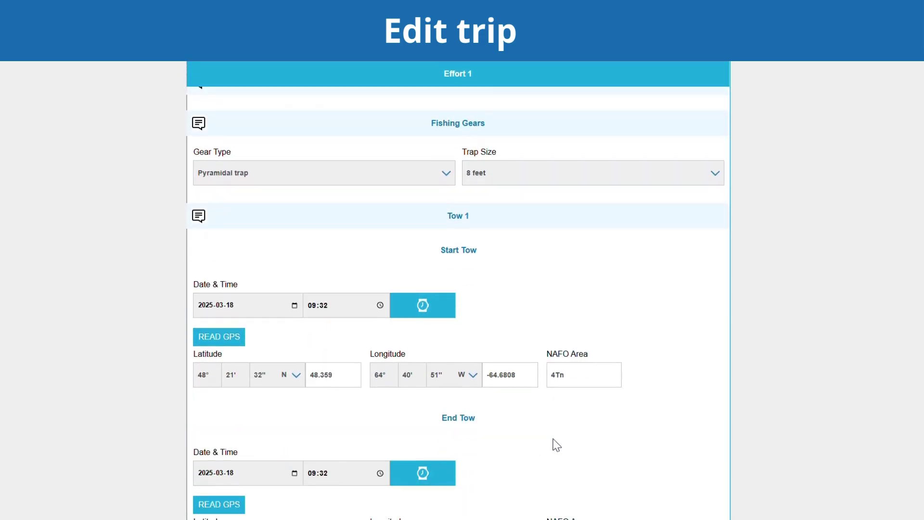
scroll(555, 442, down, 3)
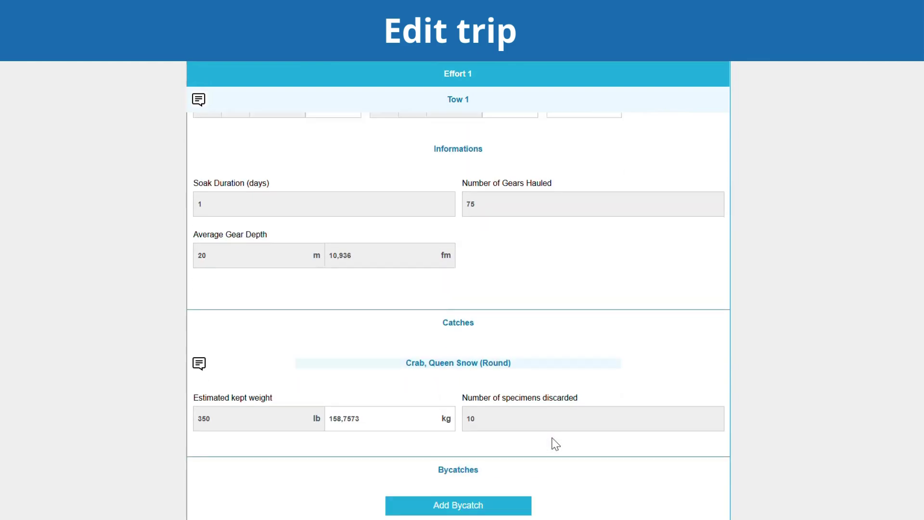
click(221, 408)
double_click(221, 408)
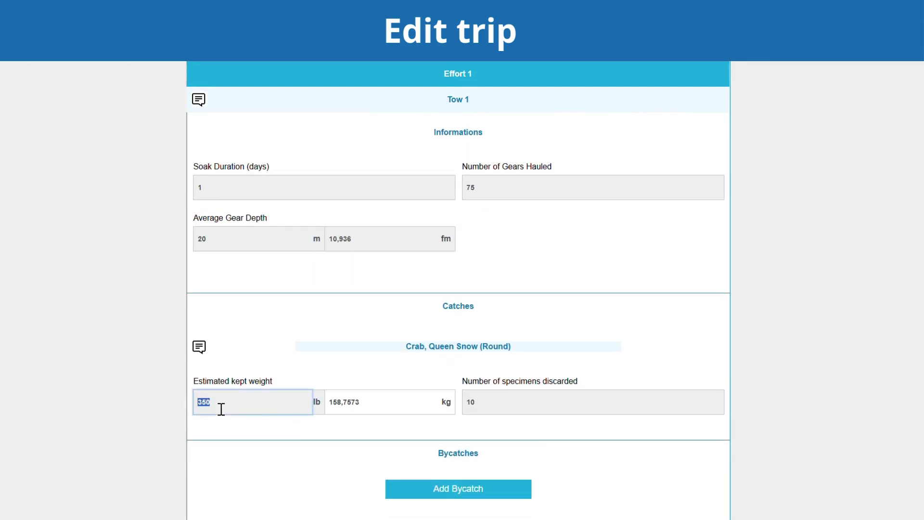
text(450)
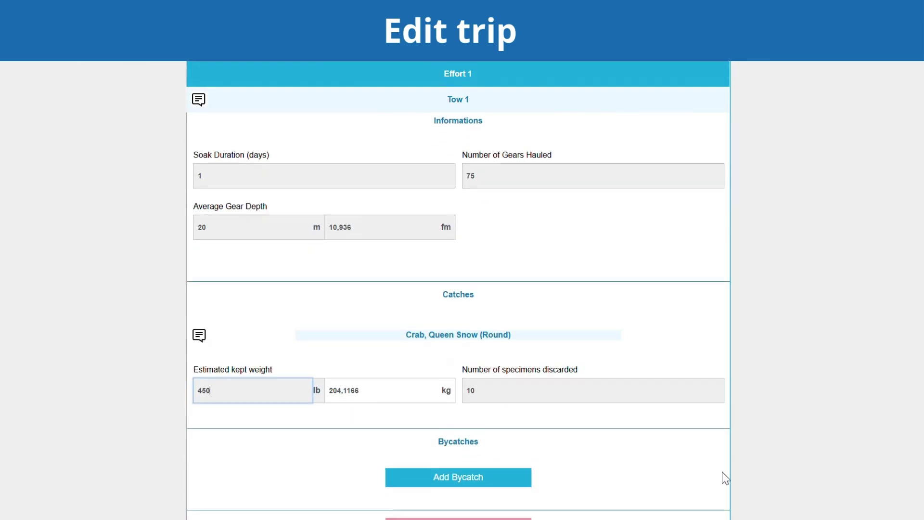
Advance through the Baits and Arrival pages to the trip review.
scroll(722, 471, down, 10)
click(722, 469)
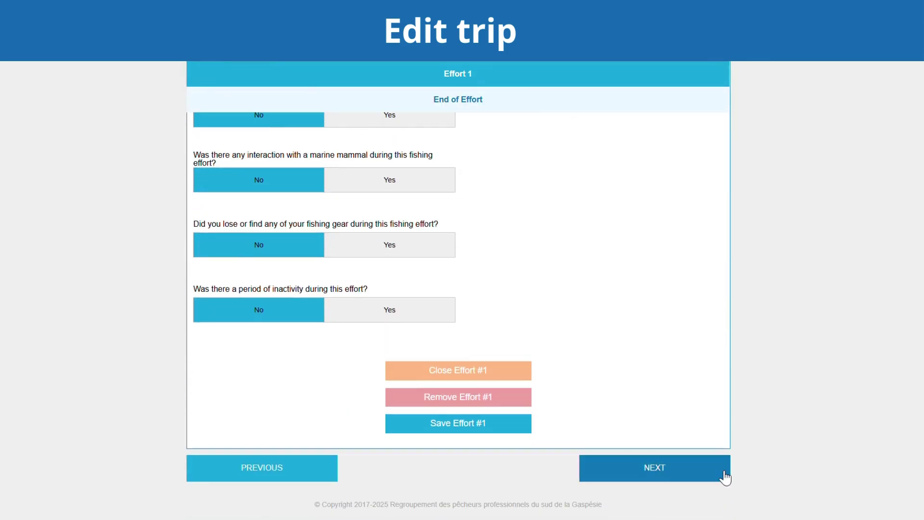
click(675, 464)
scroll(671, 467, down, 10)
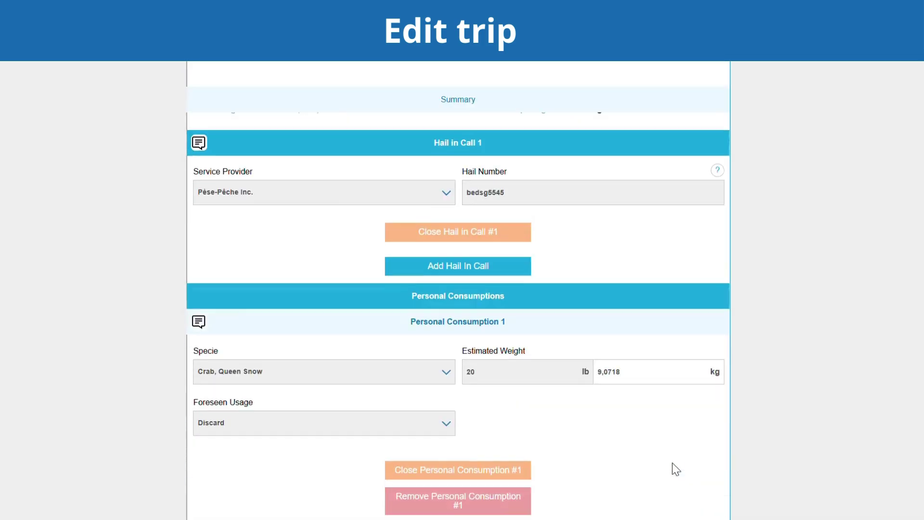
click(672, 461)
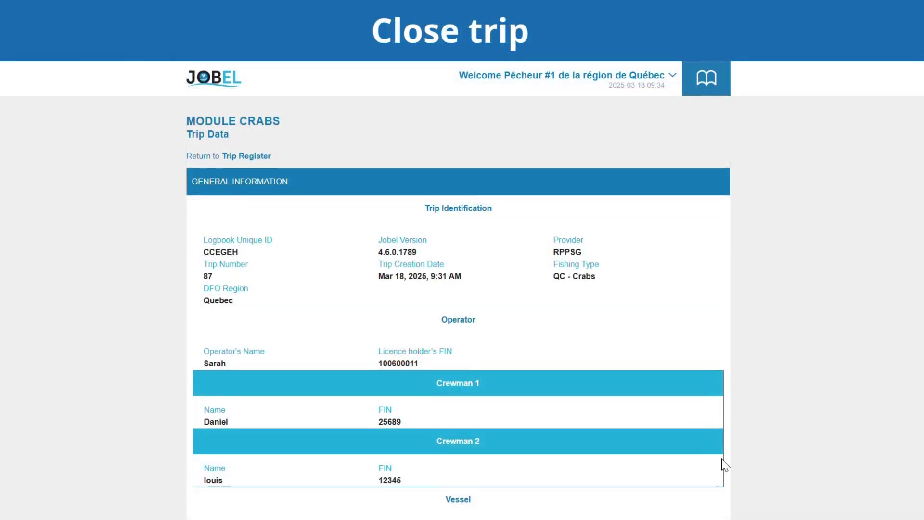
Close trip CCEGEH from the Trip Data page, confirming Yes and acknowledging the Trip Closed notice.
scroll(721, 458, down, 10)
scroll(721, 458, down, 7)
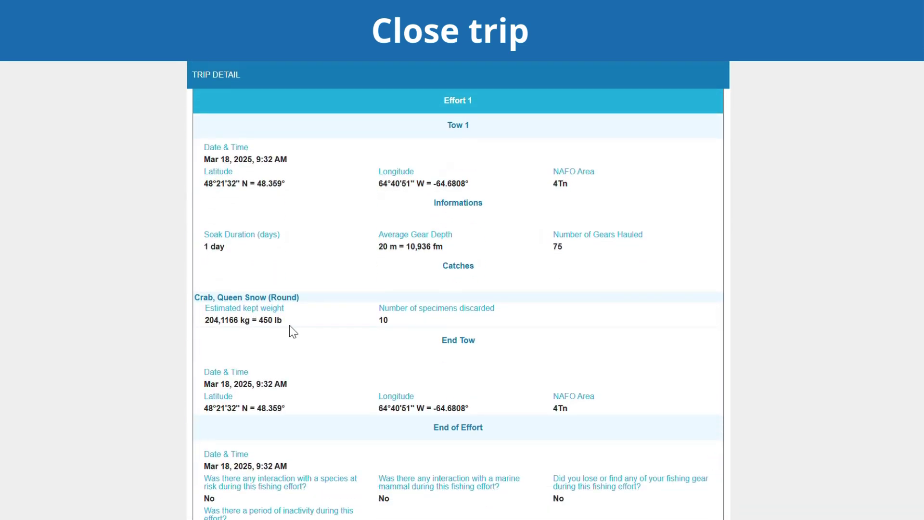
scroll(767, 386, down, 10)
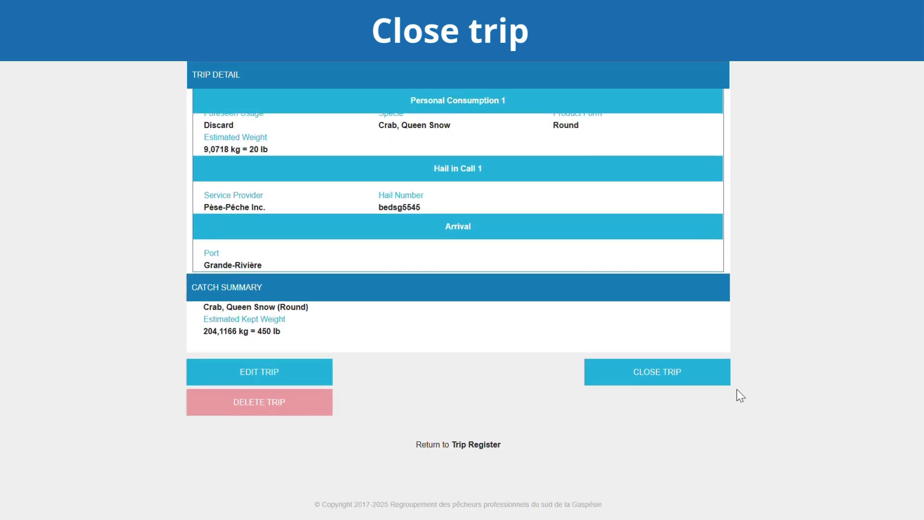
click(660, 378)
click(558, 346)
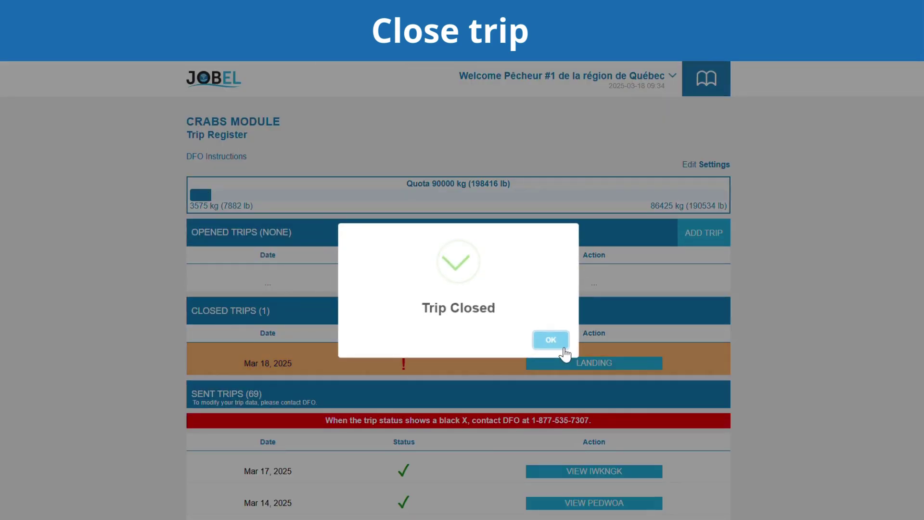
click(549, 338)
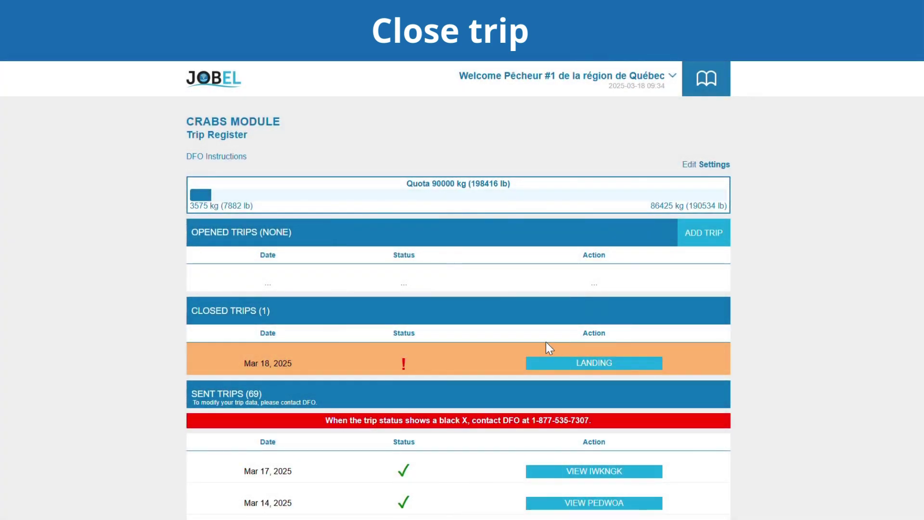
Start the landing with arrival 09:34 and landing start 09:35, weighing 500 lb of Queen Snow crab.
click(596, 368)
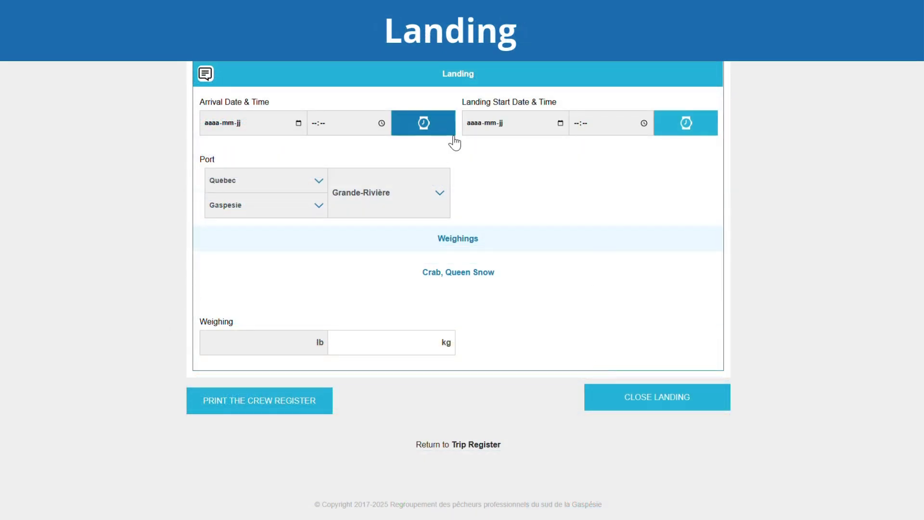
click(444, 131)
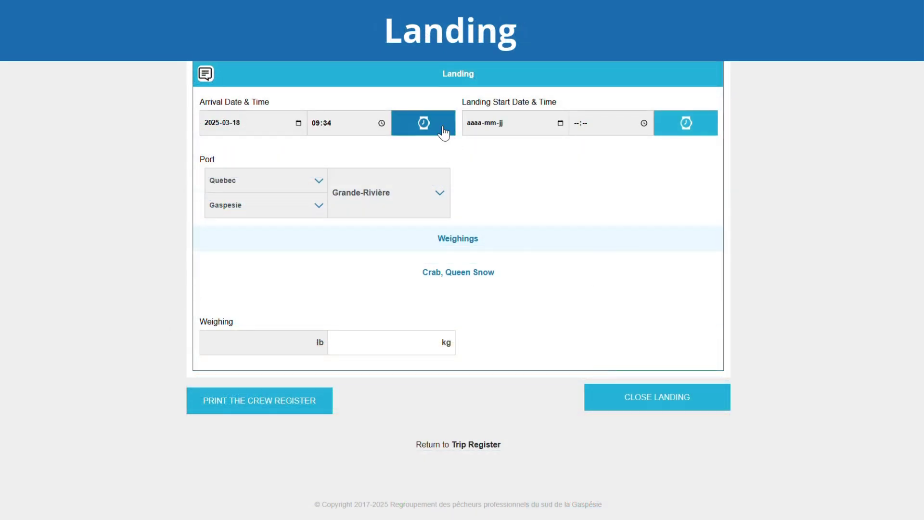
click(686, 124)
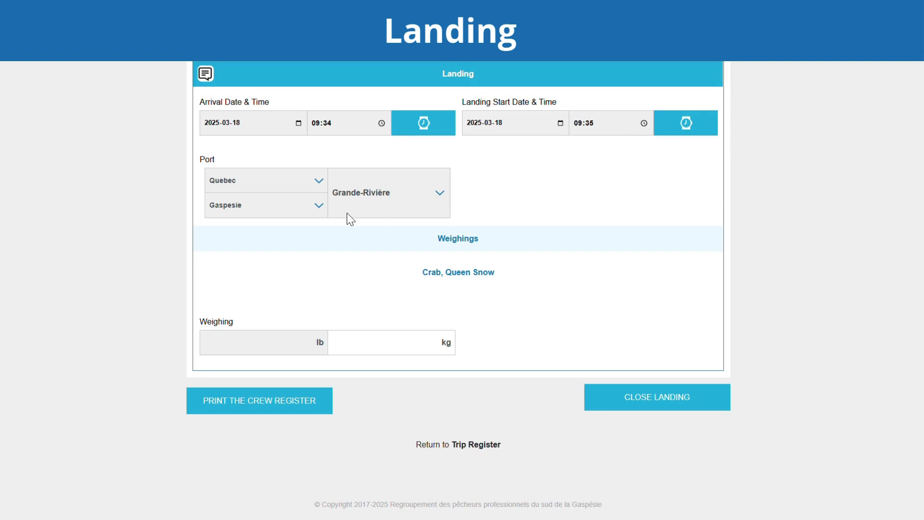
click(313, 348)
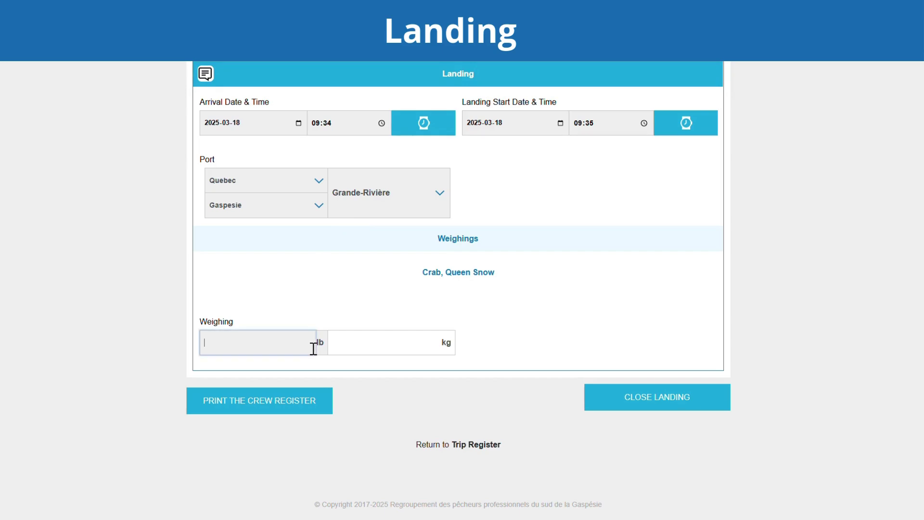
text(500)
Close the landing and send CCEGEH to DFO; verify it is listed under Sent Trips dated Mar 18, 2025.
click(650, 405)
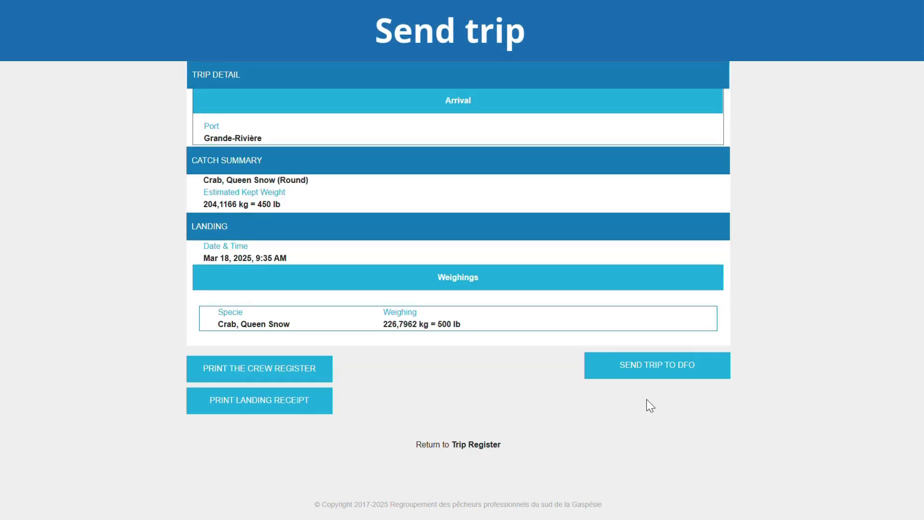
click(655, 374)
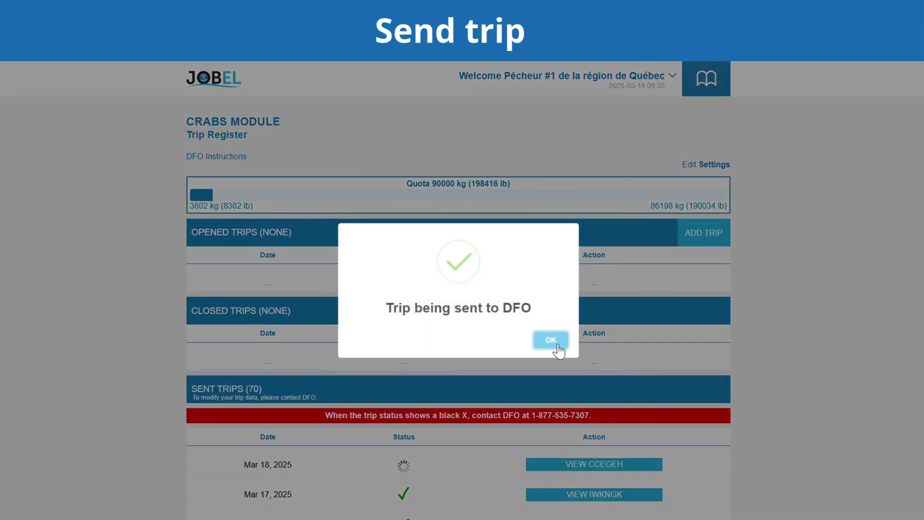
click(557, 348)
scroll(545, 363, down, 1)
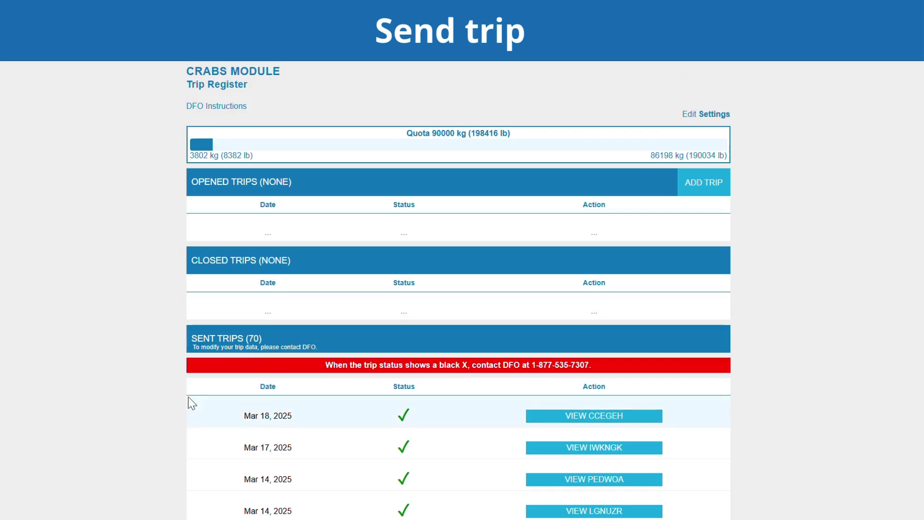
mouse_move(394, 420)
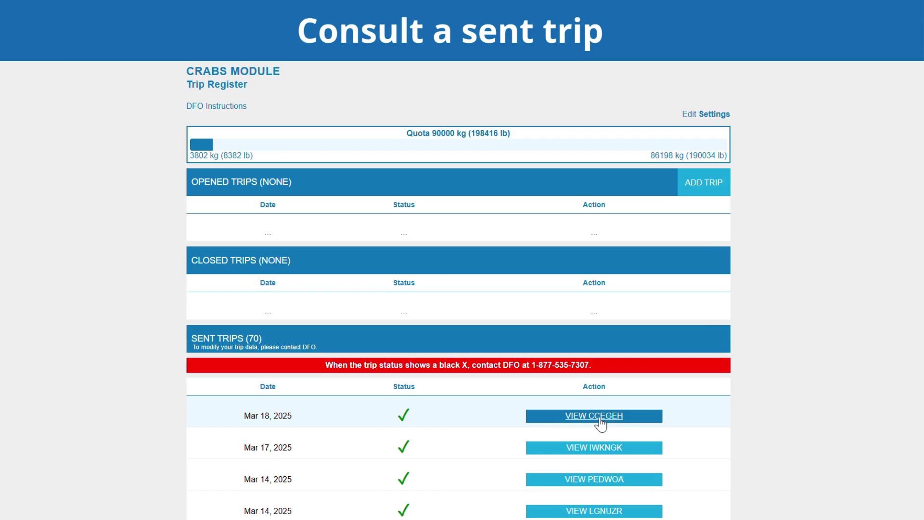
click(599, 421)
scroll(600, 409, down, 1)
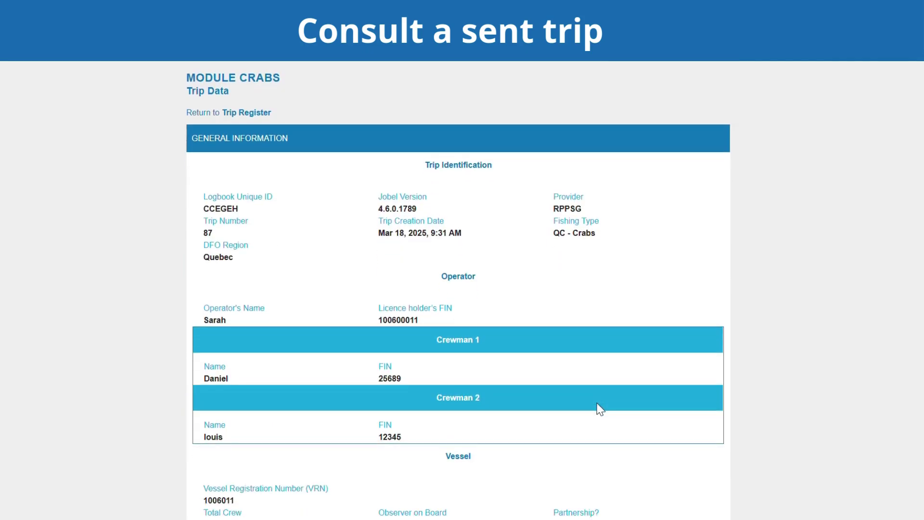
scroll(601, 409, down, 10)
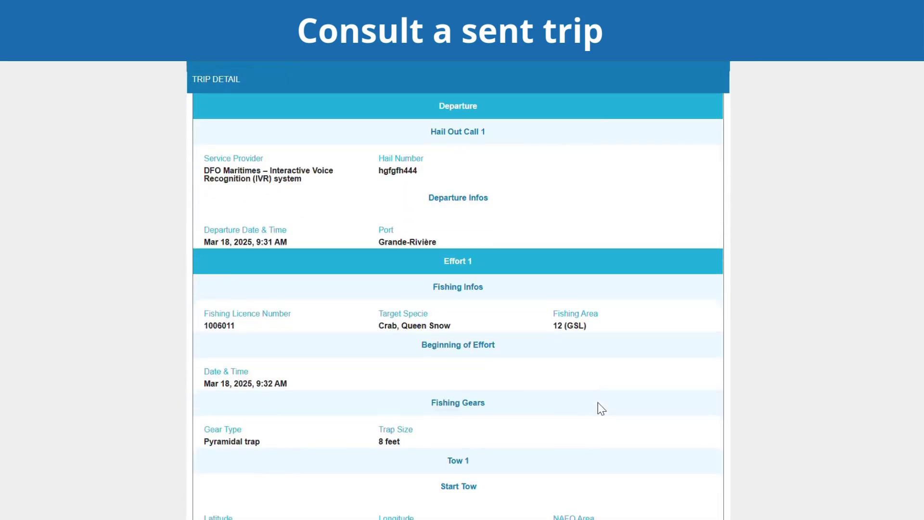
scroll(601, 408, down, 10)
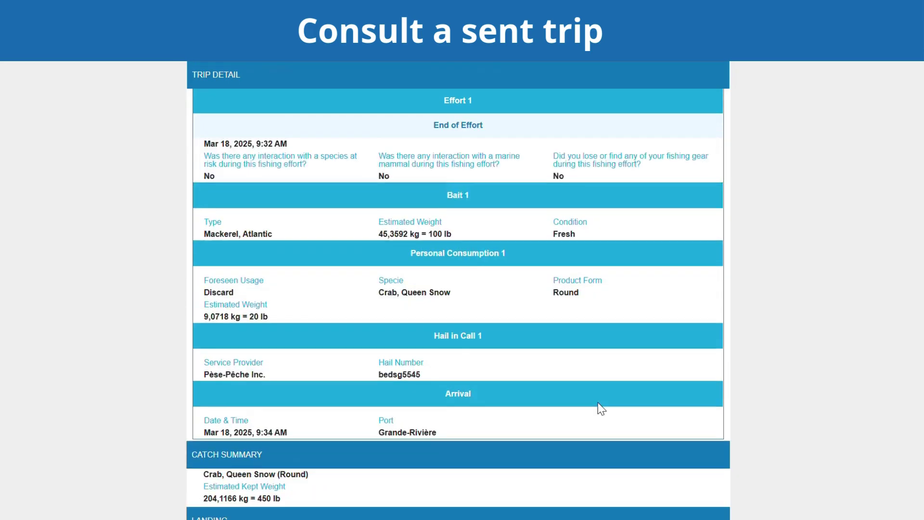
scroll(599, 403, down, 10)
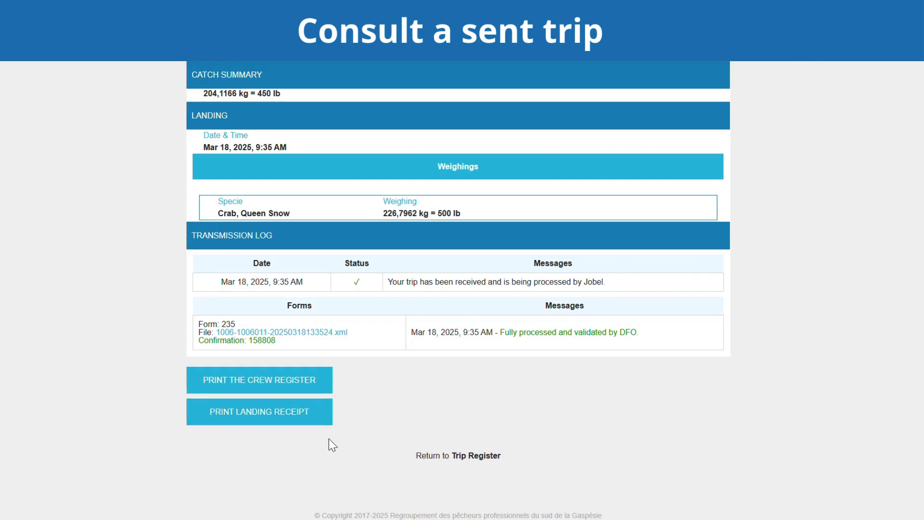
click(463, 457)
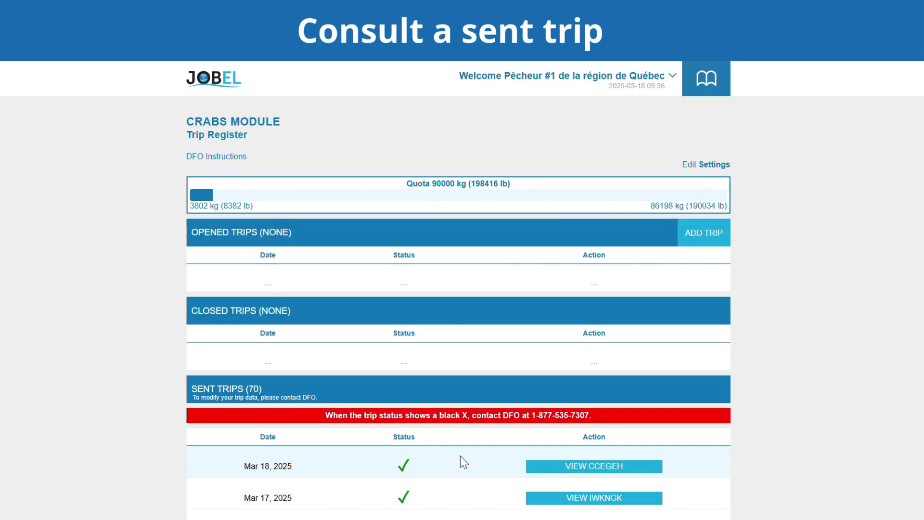